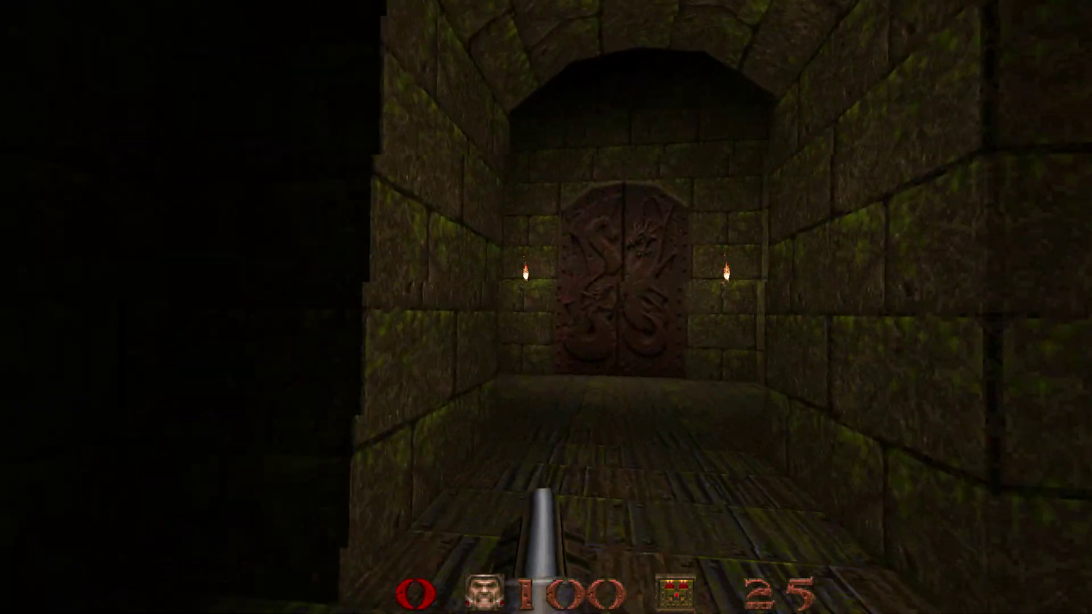
pyautogui.press('w')
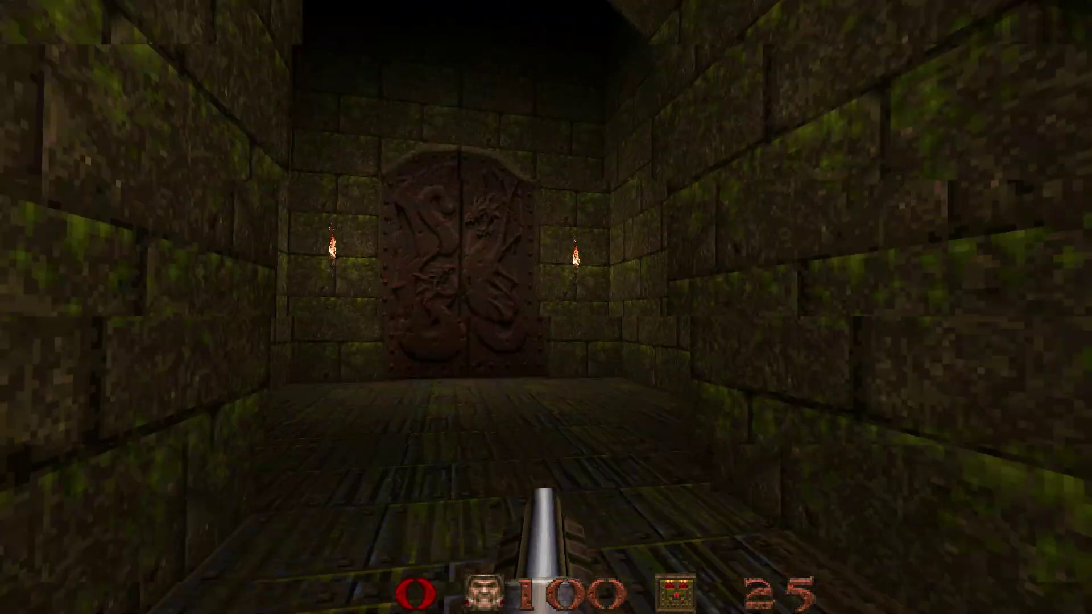
pyautogui.press('w')
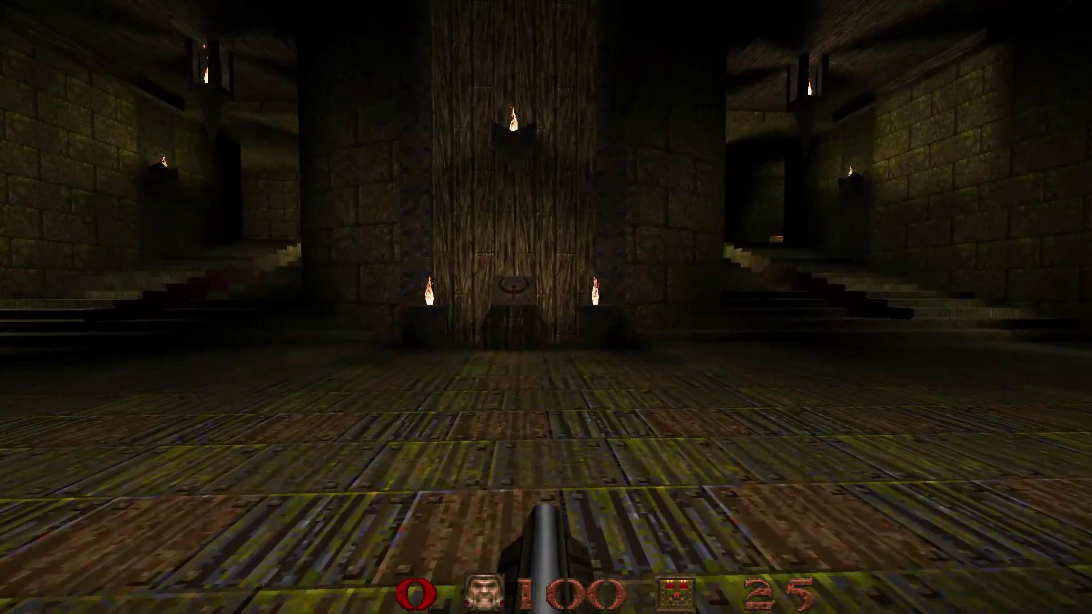
pyautogui.press('s')
pyautogui.press('w')
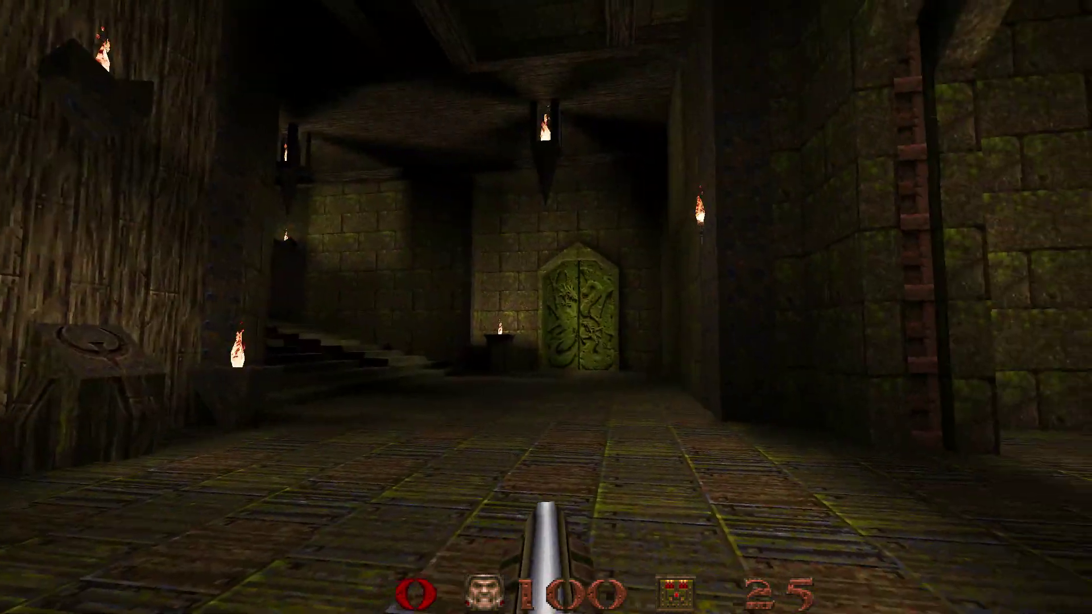
pyautogui.press('w')
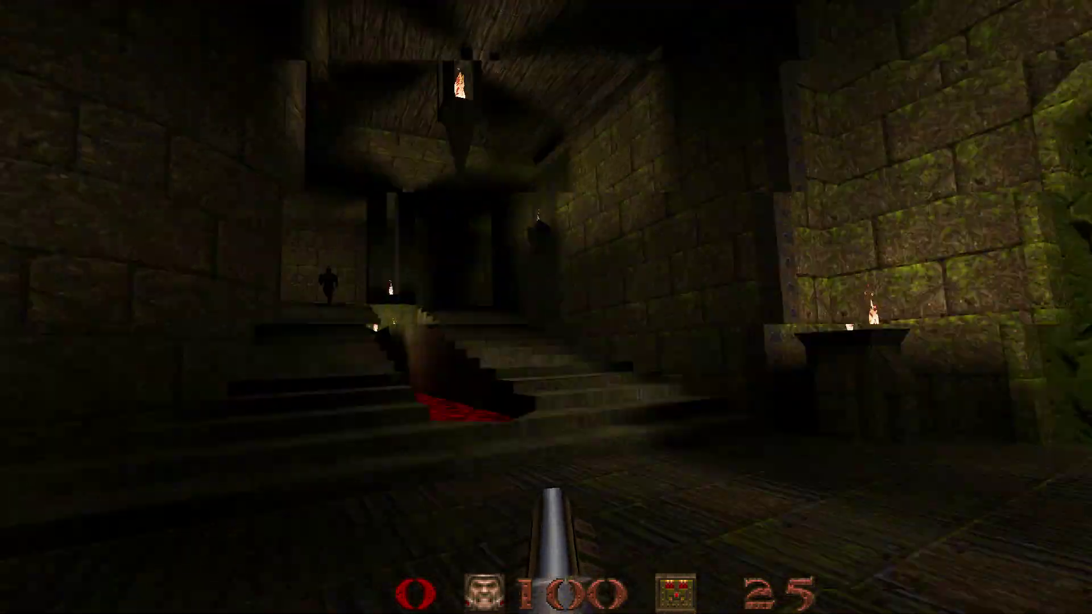
pyautogui.press('w')
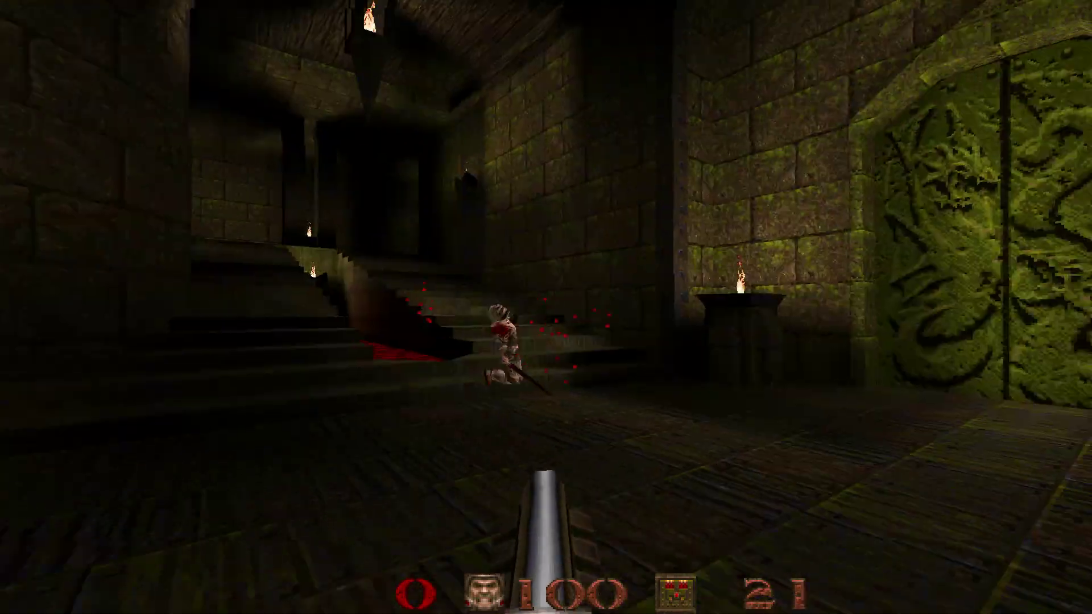
pyautogui.press('ctrl')
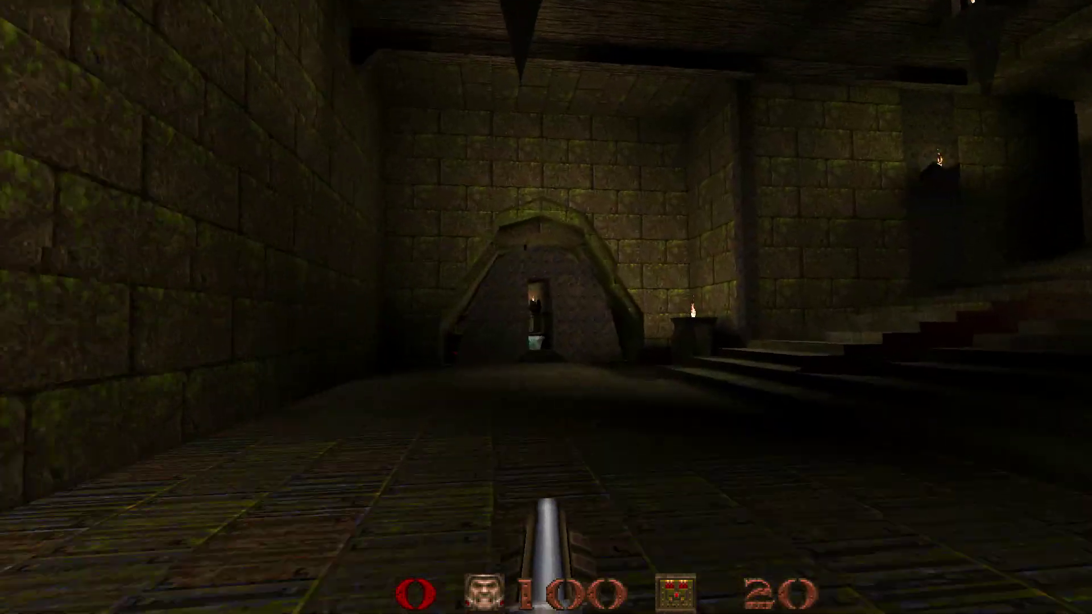
pyautogui.press('w')
pyautogui.press('ctrl')
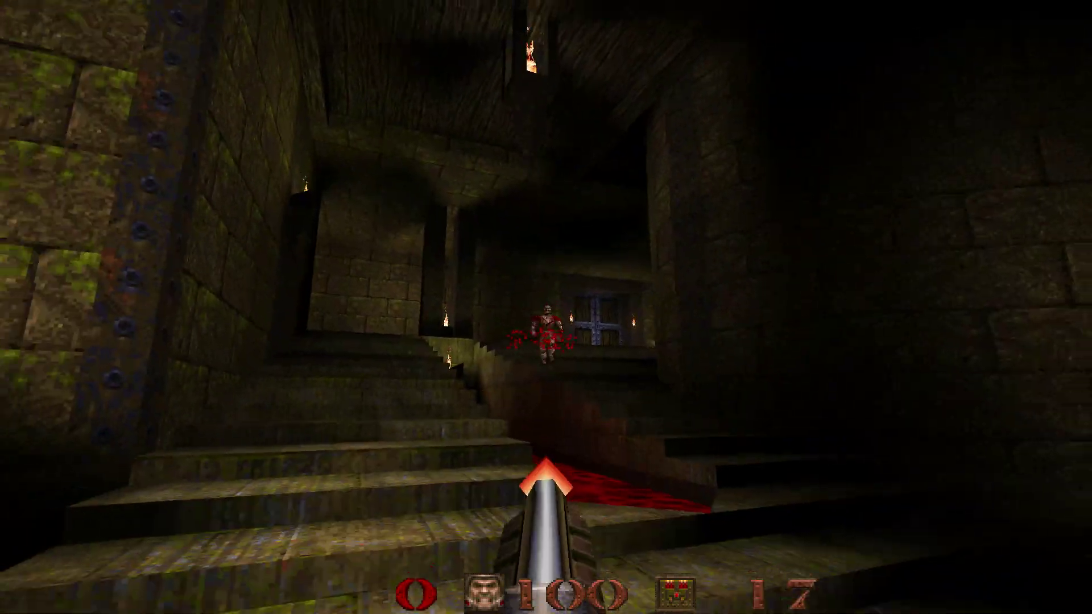
pyautogui.press('s')
pyautogui.press('ctrl')
pyautogui.press('w')
pyautogui.press('ctrl')
pyautogui.press('ctrl')
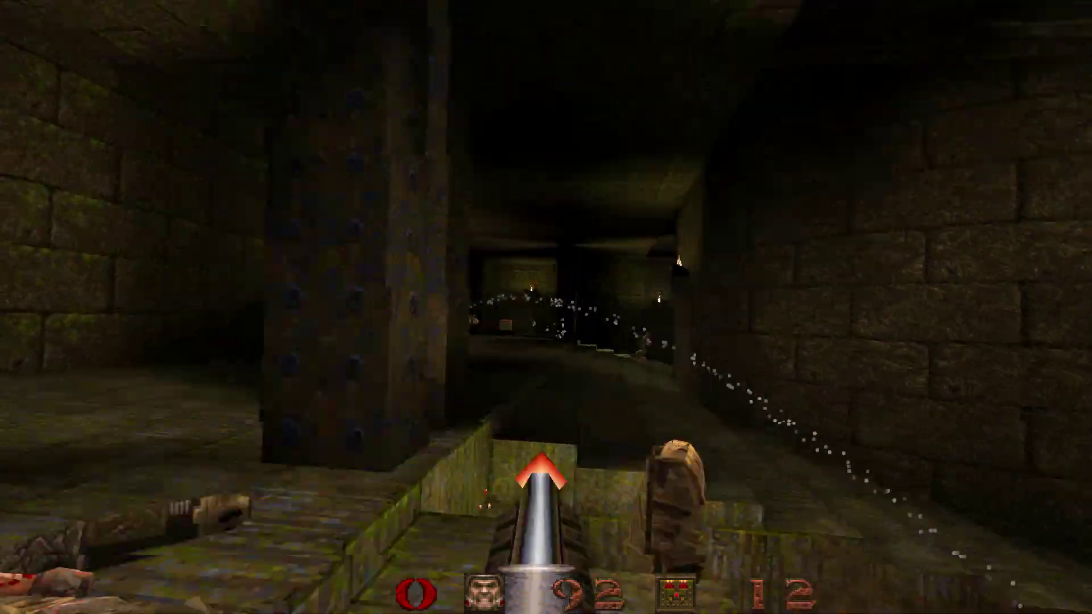
pyautogui.press('w')
pyautogui.press('ctrl')
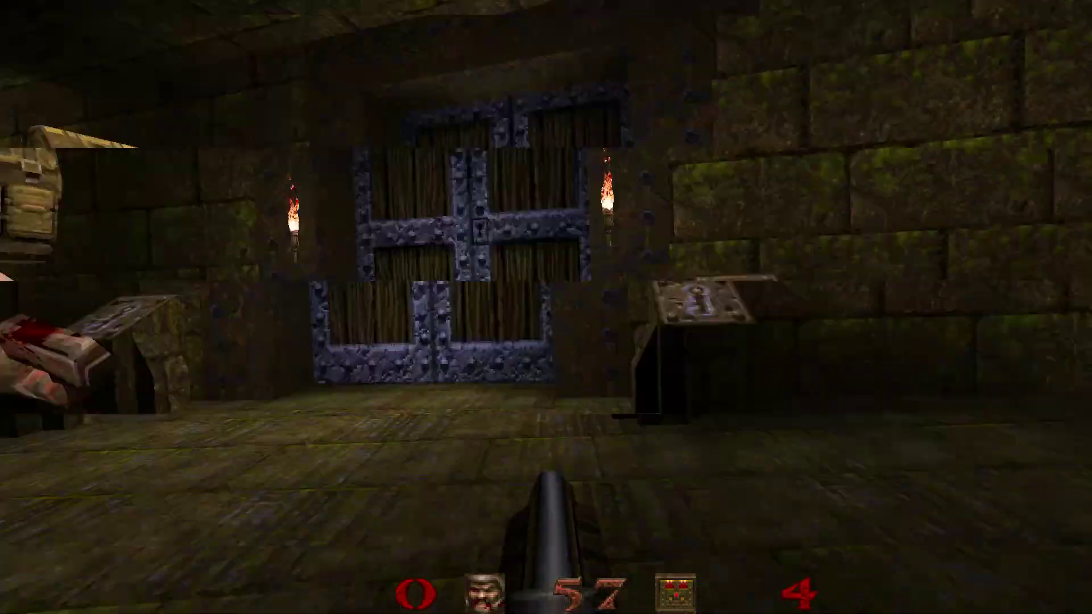
pyautogui.press('w')
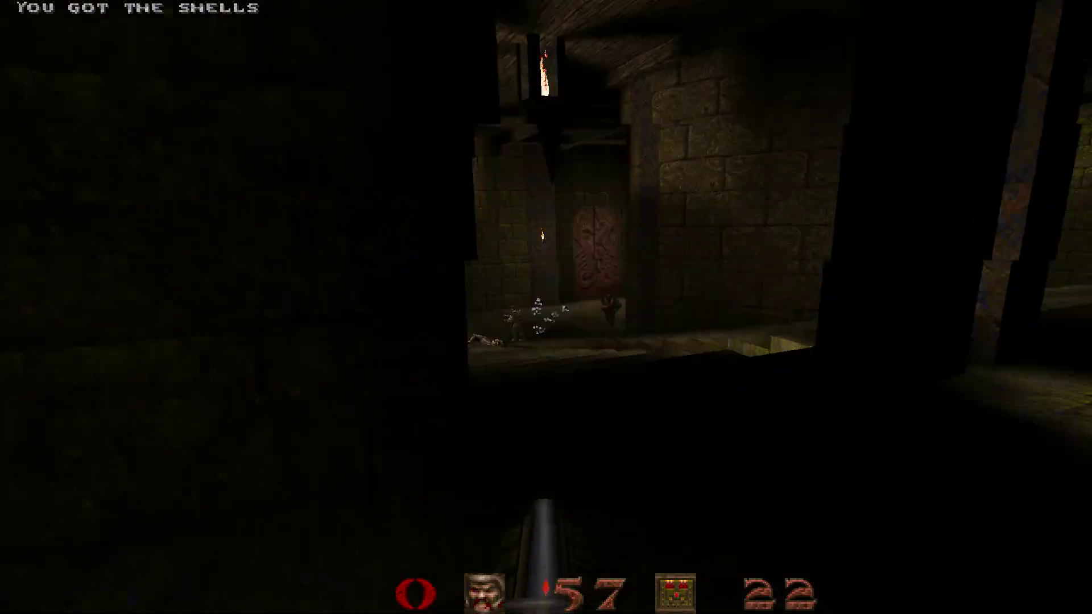
pyautogui.press('ctrl')
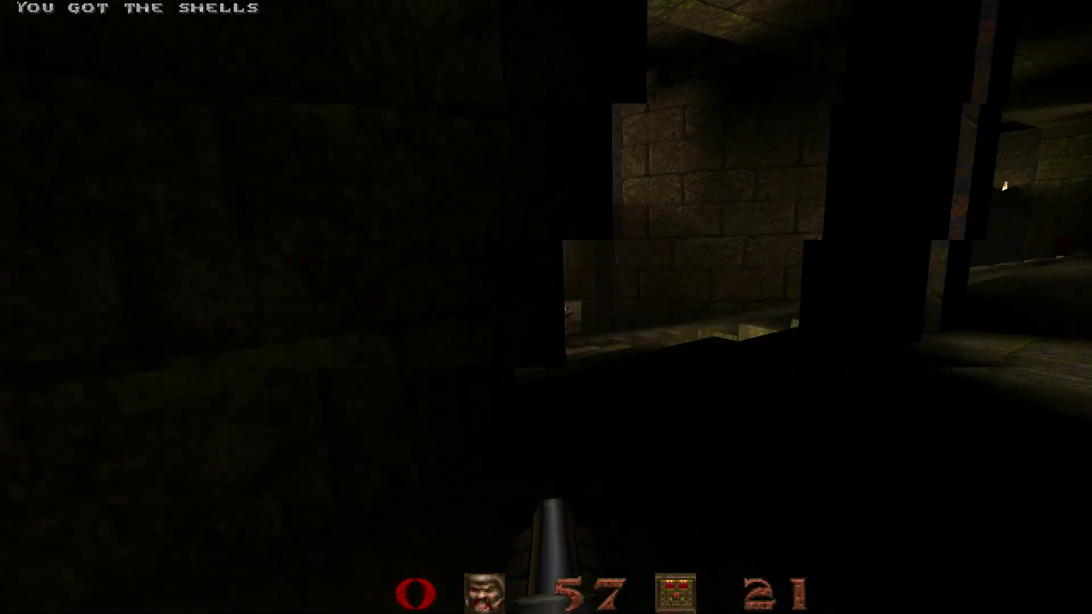
pyautogui.press('ctrl')
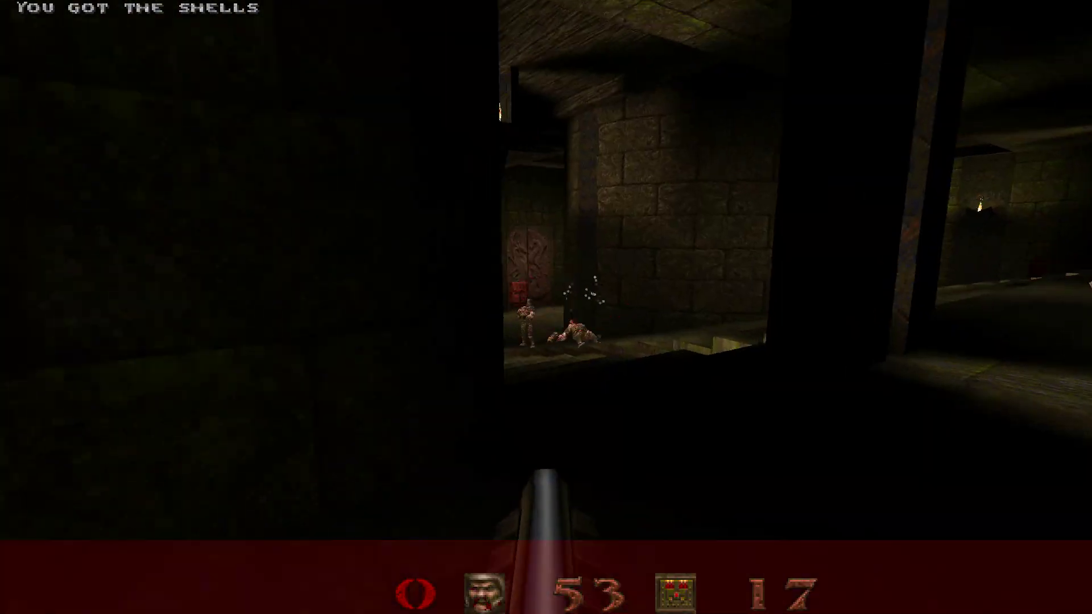
pyautogui.press('ctrl')
pyautogui.press('ctrl')
pyautogui.press('ctrl')
pyautogui.press('w')
pyautogui.press('ctrl')
pyautogui.press('ctrl')
pyautogui.press('ctrl')
pyautogui.press('w')
pyautogui.press('Left')
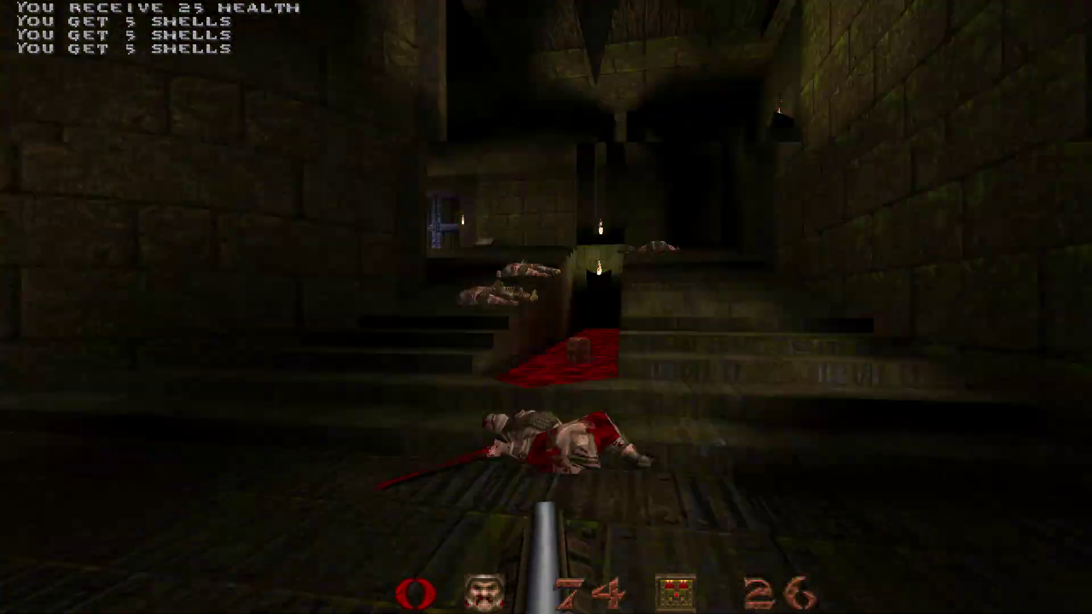
pyautogui.press('Right')
pyautogui.press('w')
pyautogui.press('ctrl')
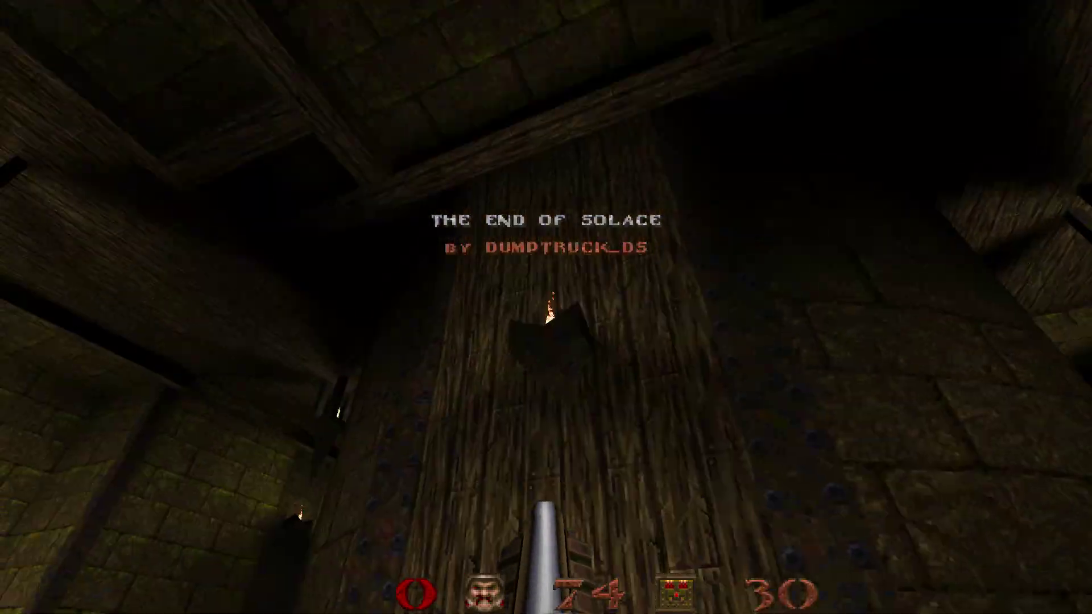
pyautogui.press('w')
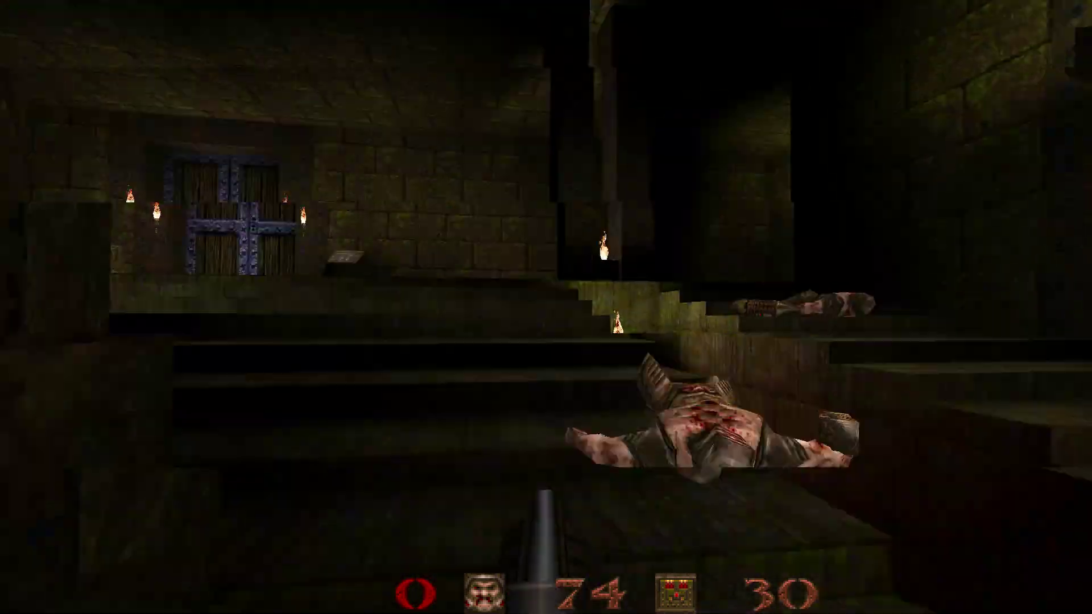
pyautogui.press('s')
pyautogui.press('w')
pyautogui.press('w')
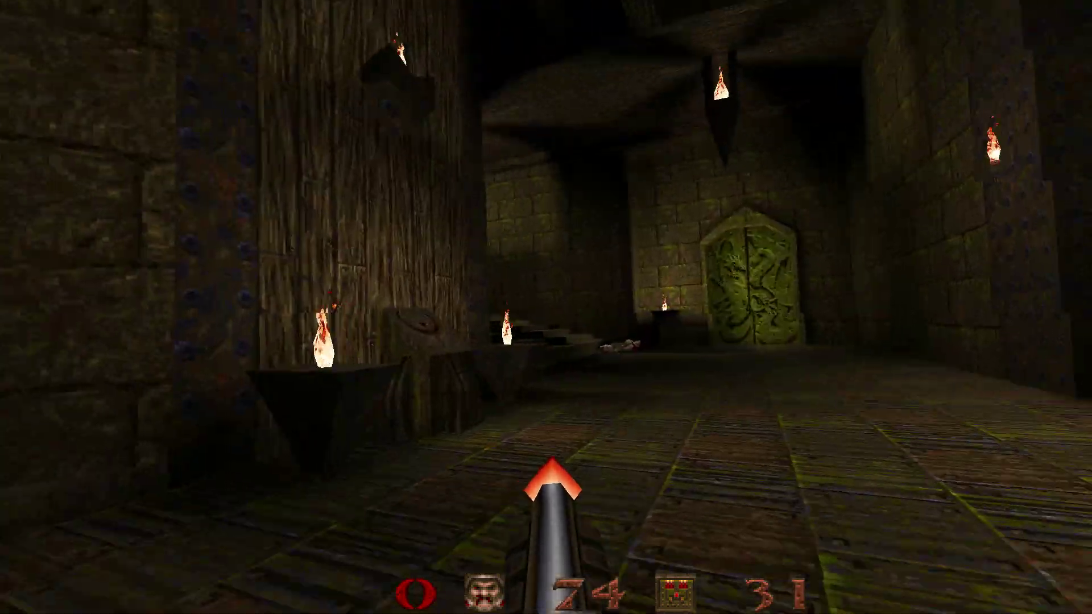
pyautogui.press('w')
pyautogui.press('s')
pyautogui.click(546, 307)
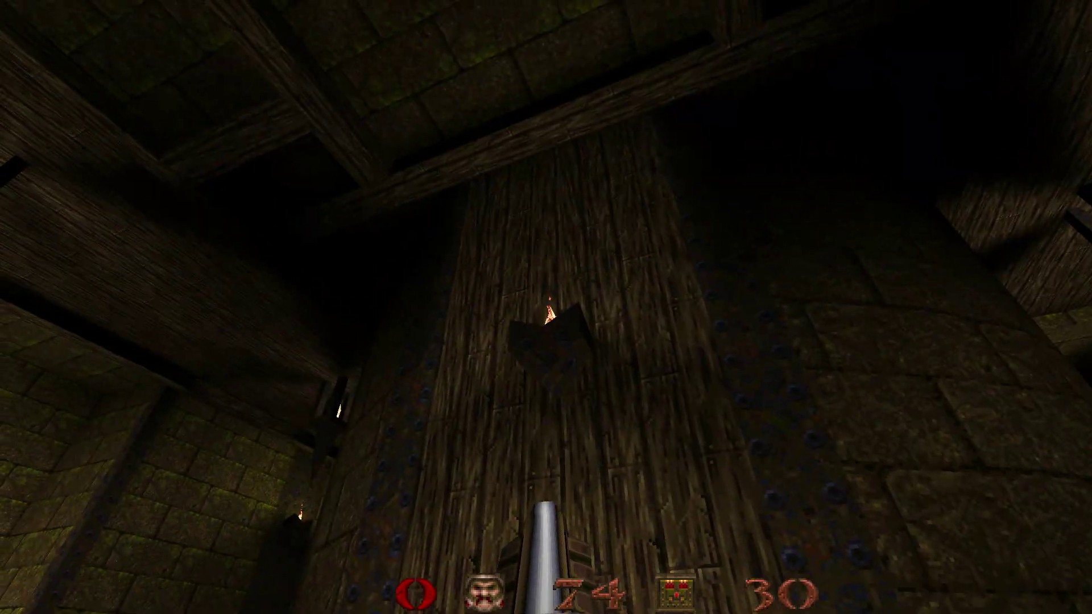
pyautogui.press('w')
pyautogui.press('Left')
pyautogui.press('w')
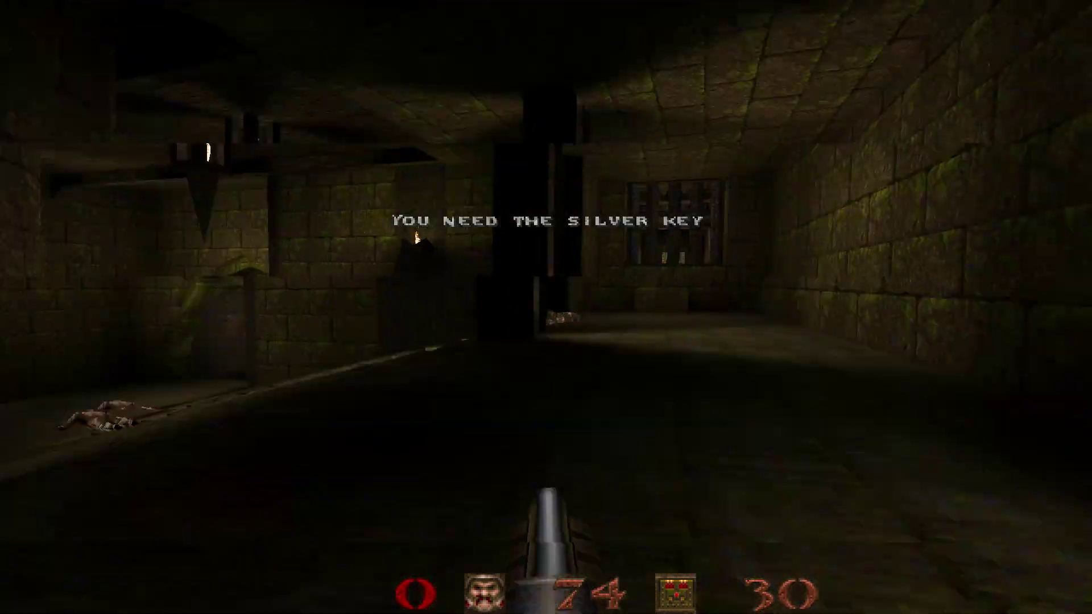
pyautogui.press('Left')
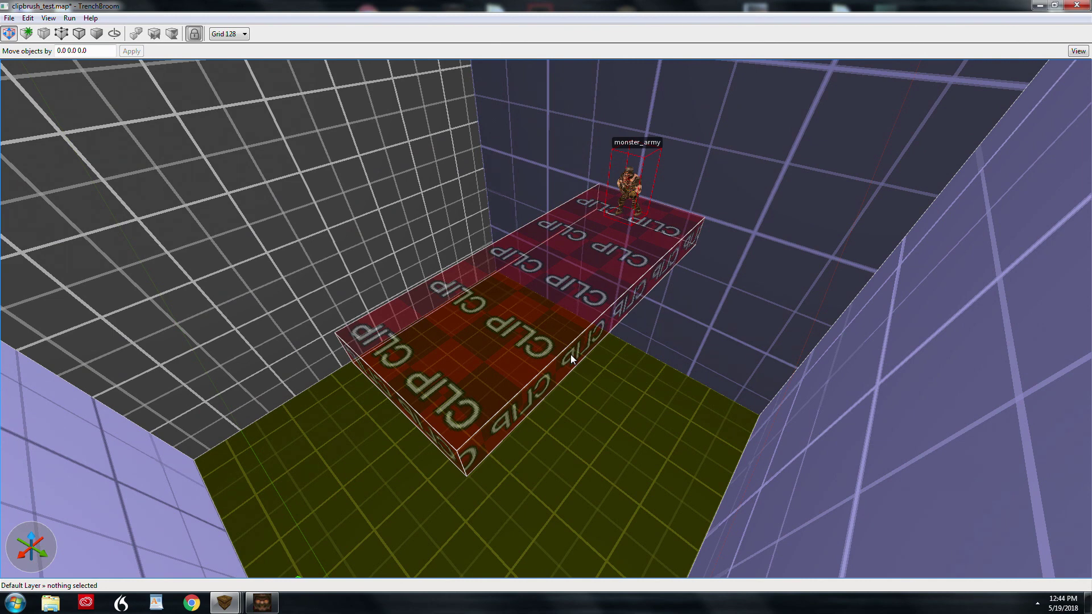
# Inspect the clip brush and the monster_army entity standing on it, selecting each in turn and clearing the selection
pyautogui.click(541, 278)
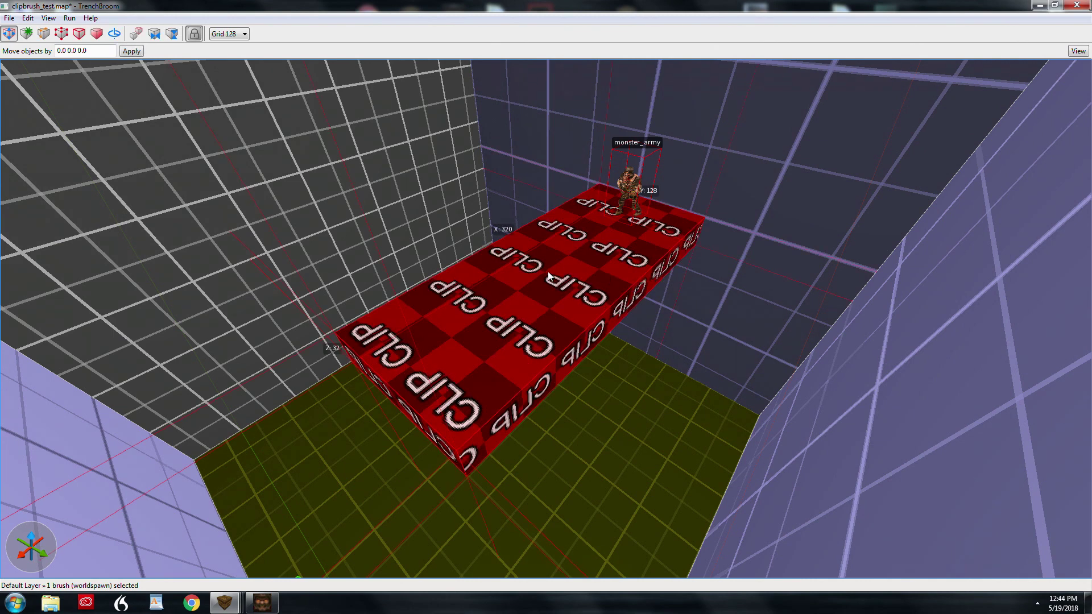
pyautogui.scroll(3, 690, 326)
pyautogui.press('Escape')
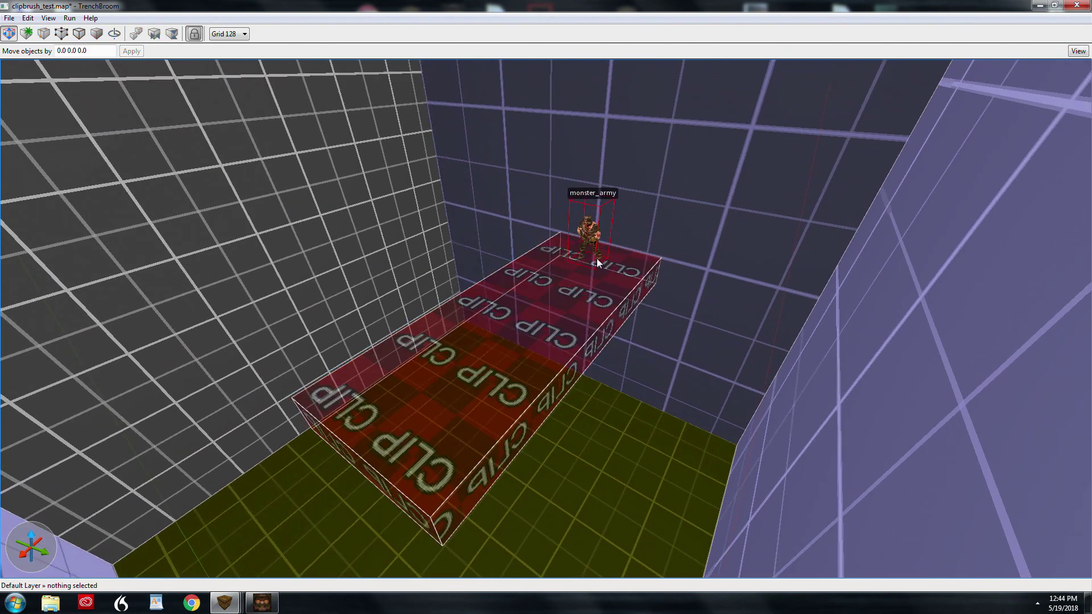
pyautogui.click(590, 233)
pyautogui.moveTo(606, 285); pyautogui.dragTo(561, 274, button='right')
pyautogui.press('Escape')
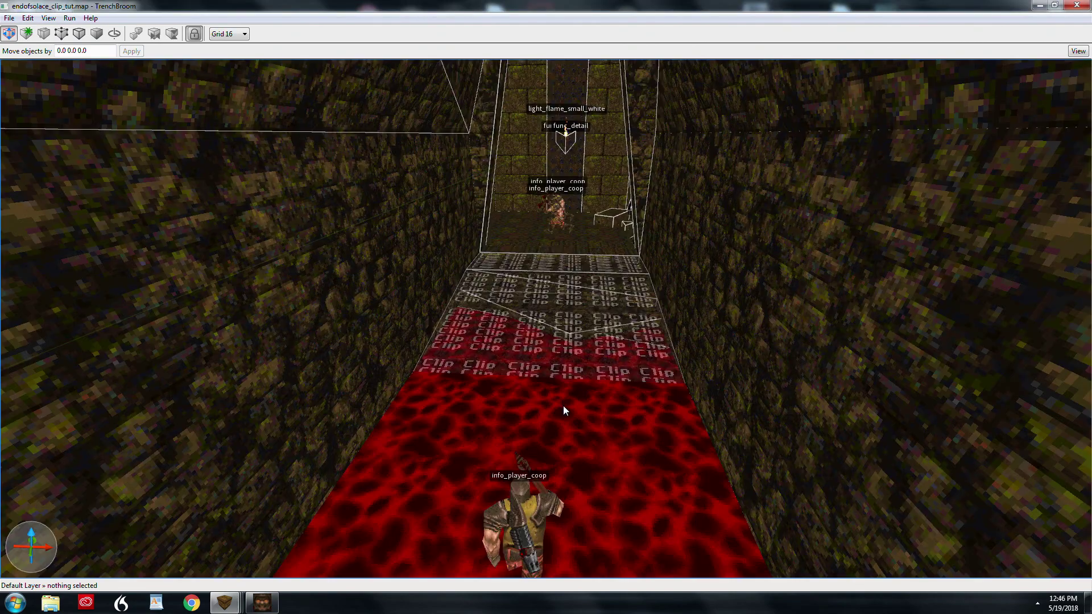
# Select the clip brush over the red liquid in the stone corridor to examine its extent, and clear the selection
pyautogui.moveTo(563, 405)
pyautogui.mouseDown(button='right')
pyautogui.moveTo(585, 414)
pyautogui.moveTo(564, 414)
pyautogui.mouseUp(button='right')
pyautogui.press('s')
pyautogui.press('d')
pyautogui.press('w')
pyautogui.click(550, 301)
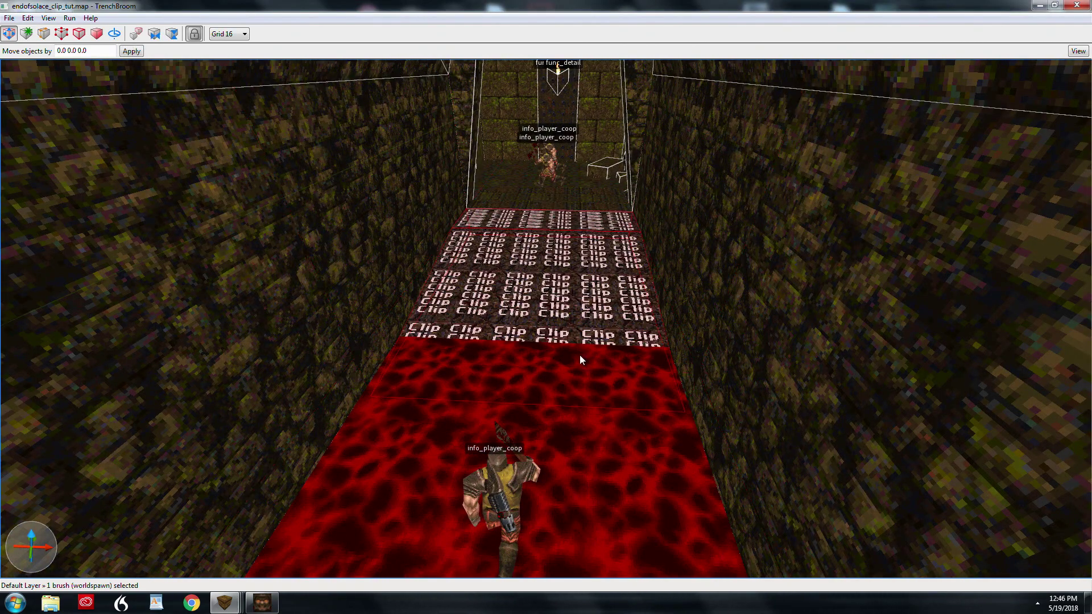
pyautogui.moveTo(582, 357); pyautogui.dragTo(586, 357, button='right')
pyautogui.press('Escape')
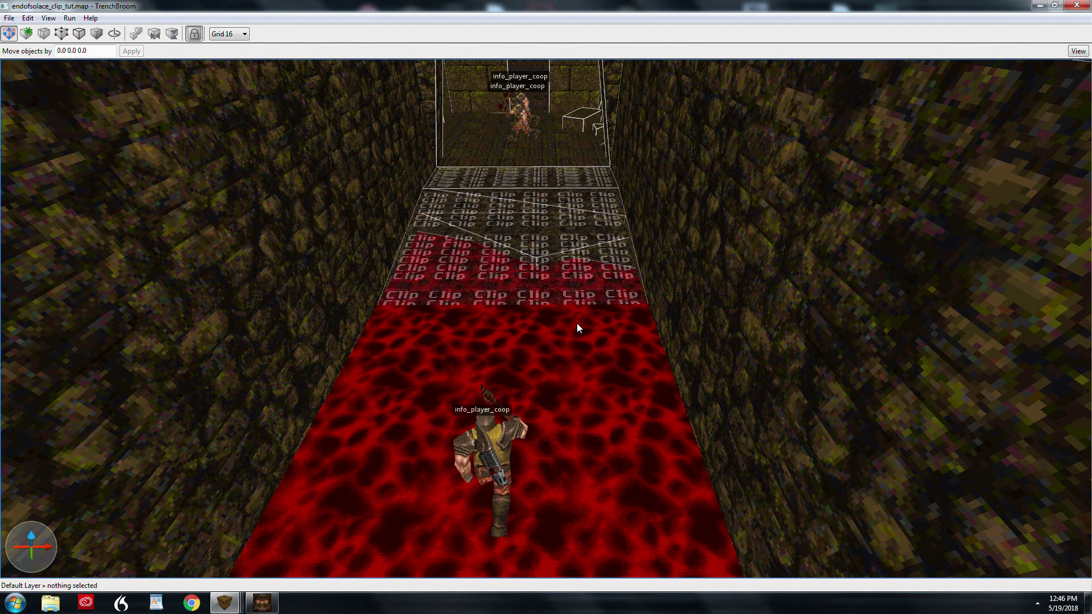
# Delete the clip brush and the red liquid brush from the stone corridor, and undo both deletions
pyautogui.click(516, 277)
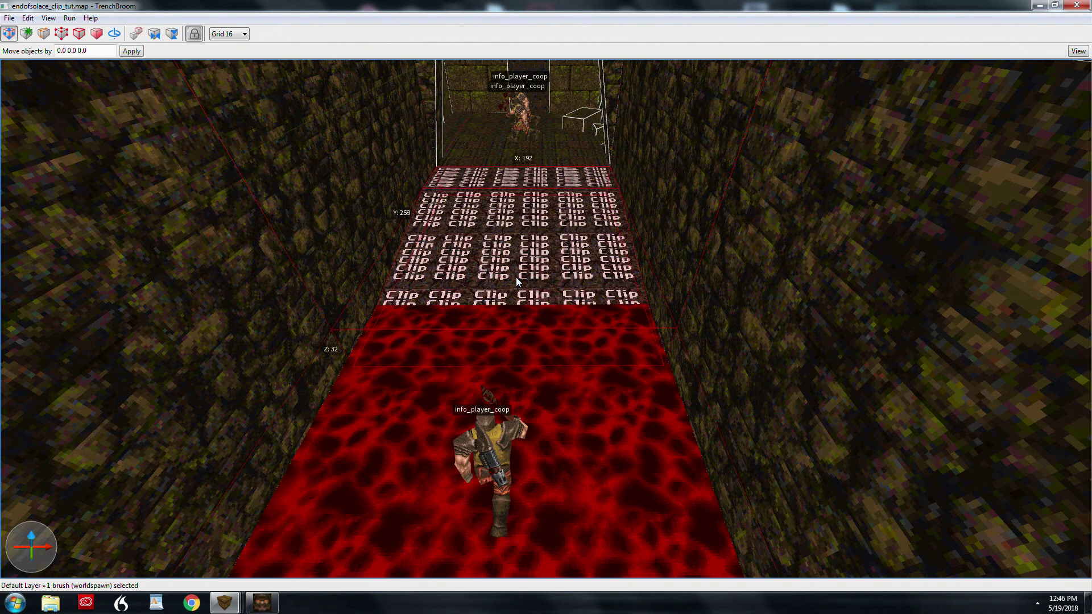
pyautogui.press('Delete')
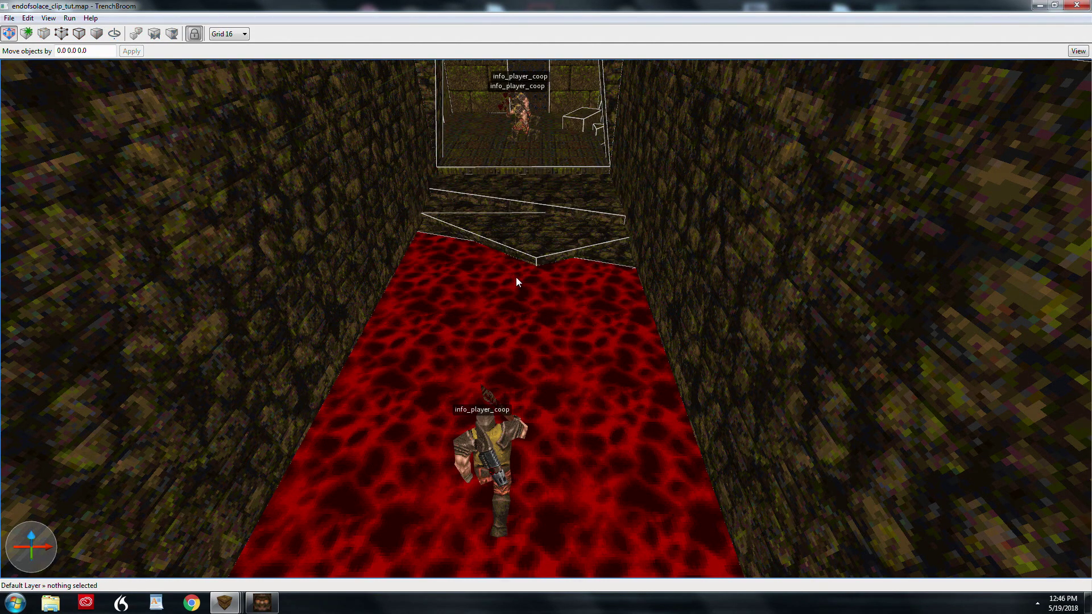
pyautogui.click(512, 295)
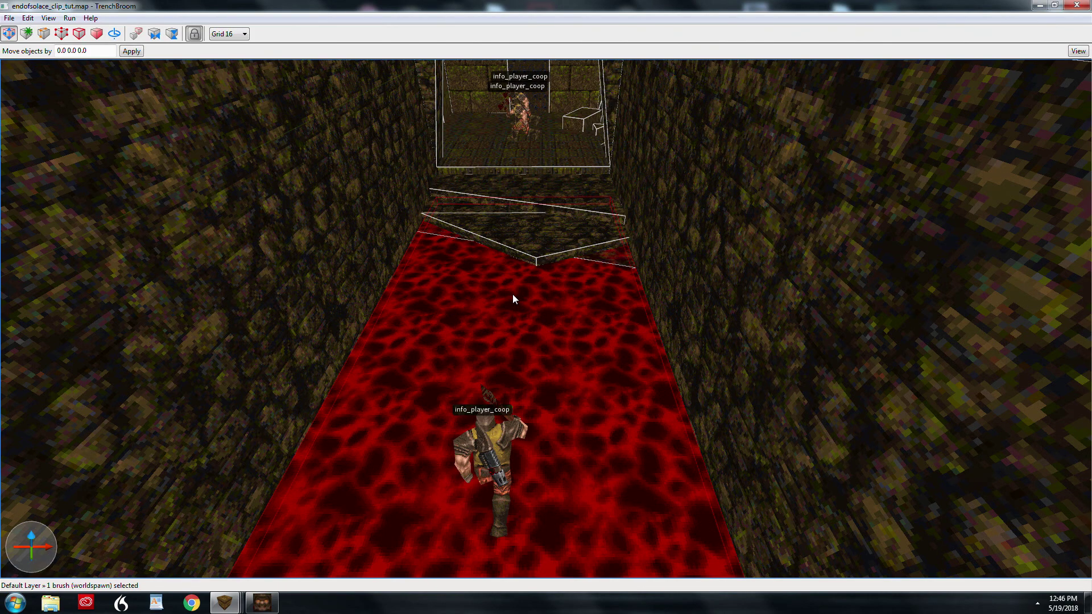
pyautogui.press('Delete')
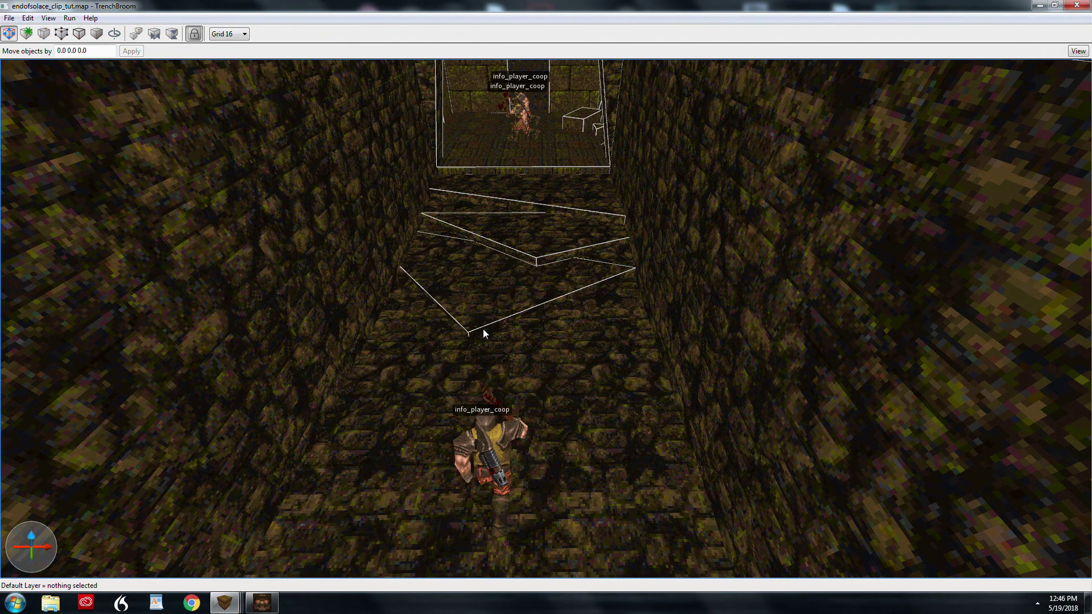
pyautogui.press('w')
pyautogui.moveTo(482, 330)
pyautogui.mouseDown(button='right')
pyautogui.moveTo(445, 313)
pyautogui.moveTo(487, 320)
pyautogui.mouseUp(button='right')
pyautogui.press('d')
pyautogui.scroll(-3, 486, 320)
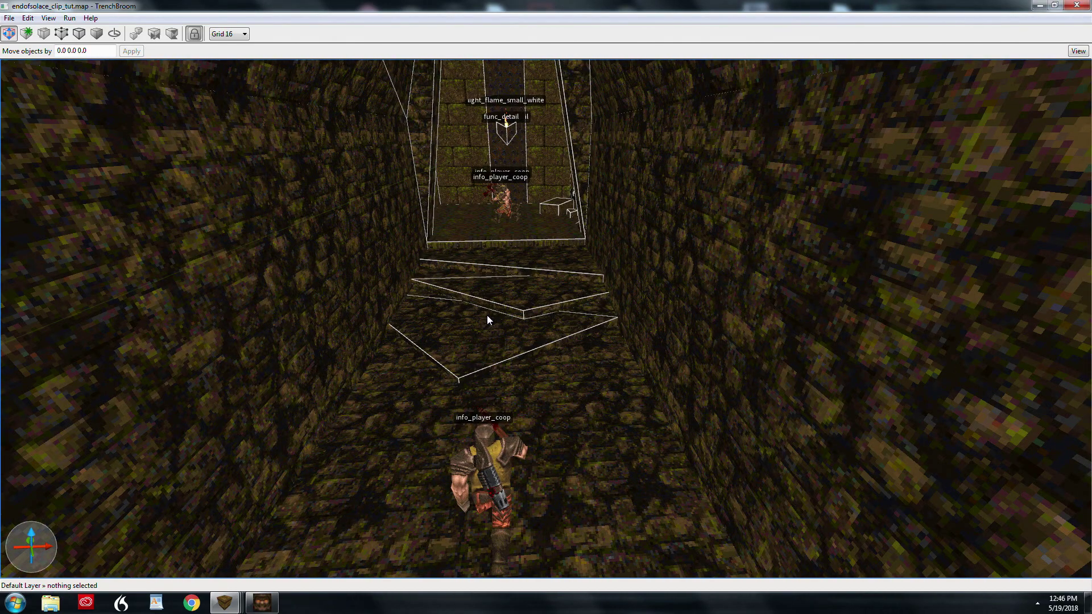
pyautogui.hotkey('ctrl', 'shift', 'z')
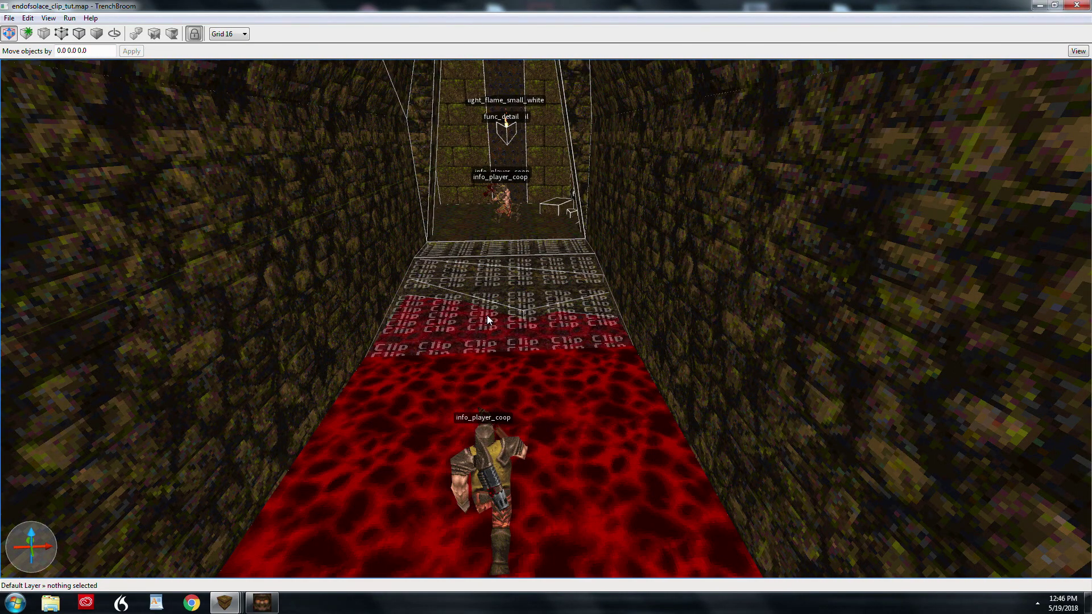
# Isolate the clip brush over the red liquid to examine its shape
pyautogui.click(517, 263)
pyautogui.hotkey('ctrl', 'i')
pyautogui.moveTo(510, 274)
pyautogui.keyDown('alt'); pyautogui.mouseDown(button='right')
pyautogui.moveTo(512, 309)
pyautogui.moveTo(602, 301)
pyautogui.moveTo(483, 299)
pyautogui.moveTo(477, 311)
pyautogui.mouseUp(button='right'); pyautogui.keyUp('alt')
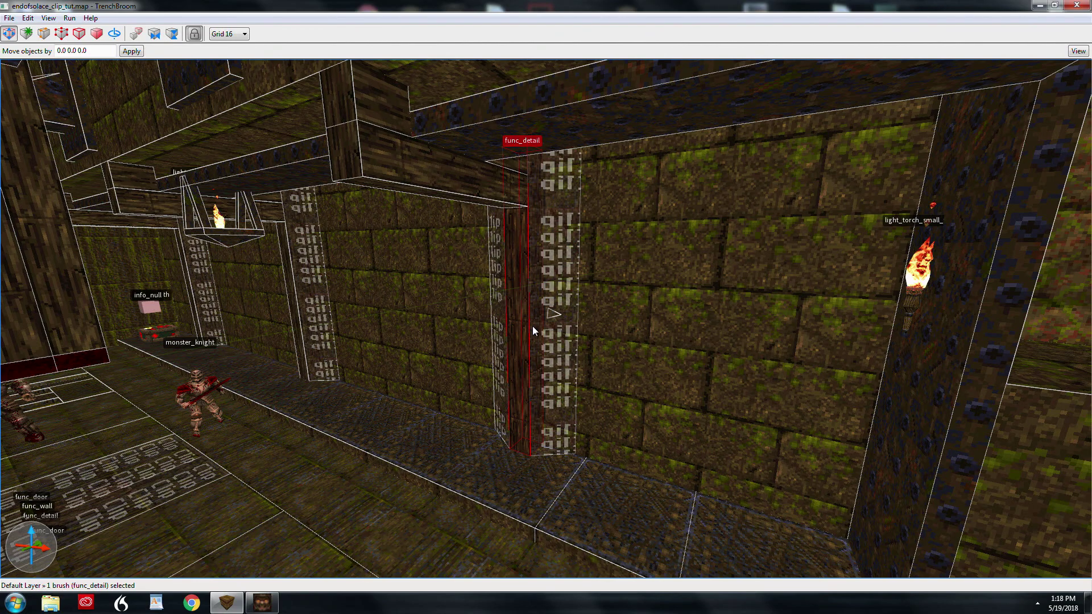
# Deselect the func_detail wooden post and select the clip brush beside it to examine how it fits against the wall
pyautogui.press('Escape')
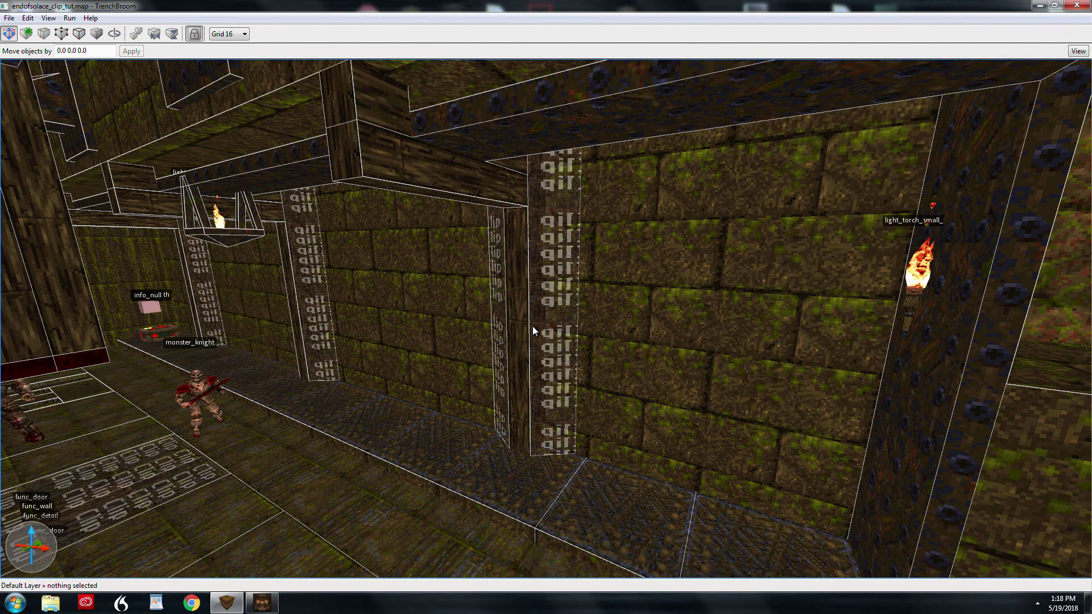
pyautogui.moveTo(473, 373); pyautogui.dragTo(433, 374, button='right')
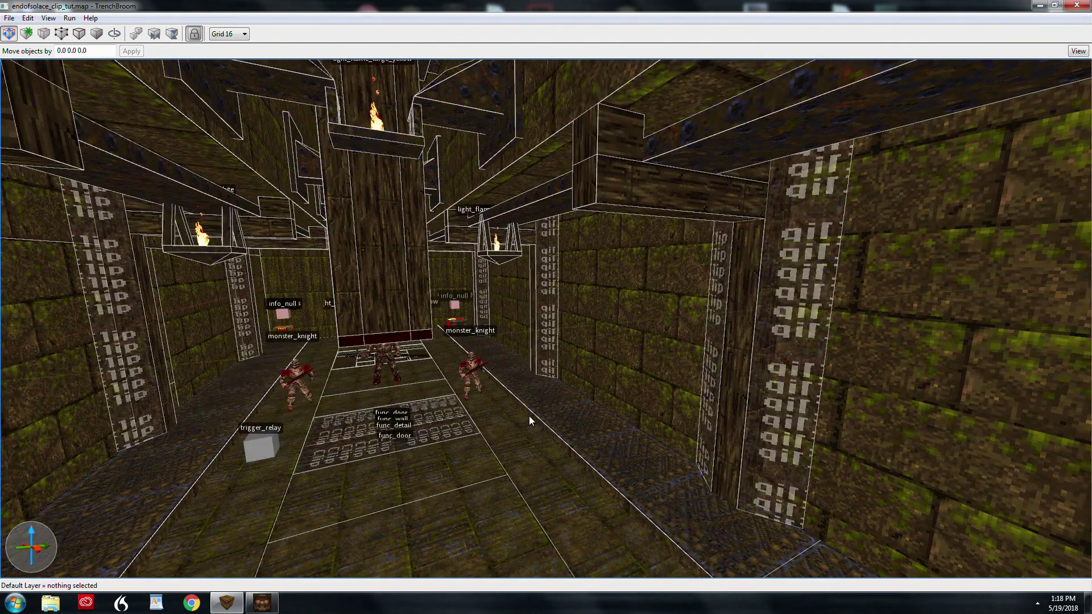
pyautogui.click(793, 333)
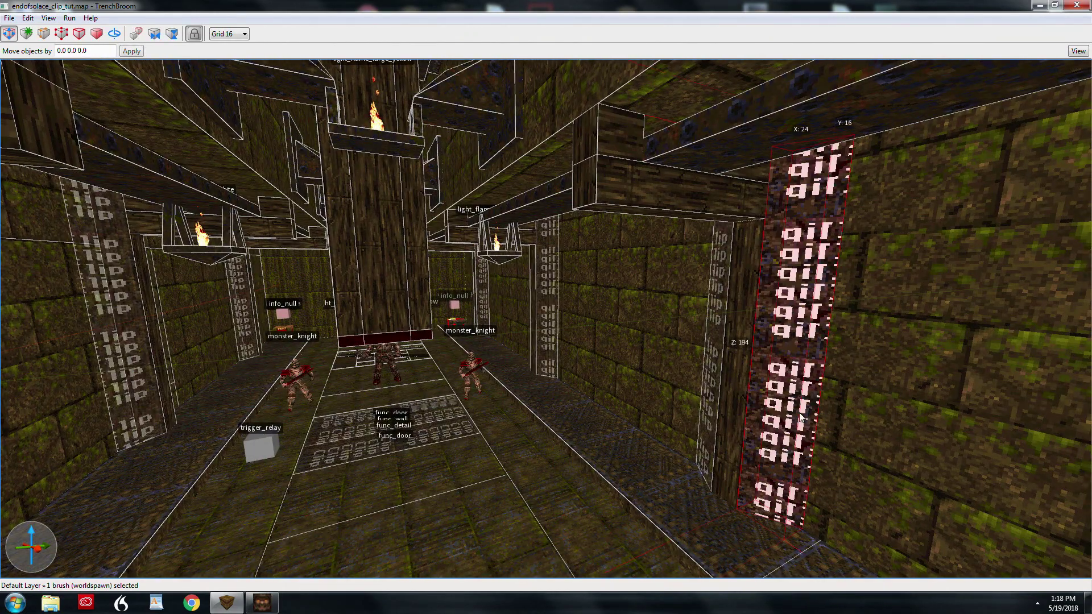
pyautogui.press('a')
pyautogui.moveTo(810, 336)
pyautogui.mouseDown(button='right')
pyautogui.moveTo(876, 340)
pyautogui.moveTo(743, 356)
pyautogui.mouseUp(button='right')
pyautogui.press('d')
pyautogui.press('w')
pyautogui.press('s')
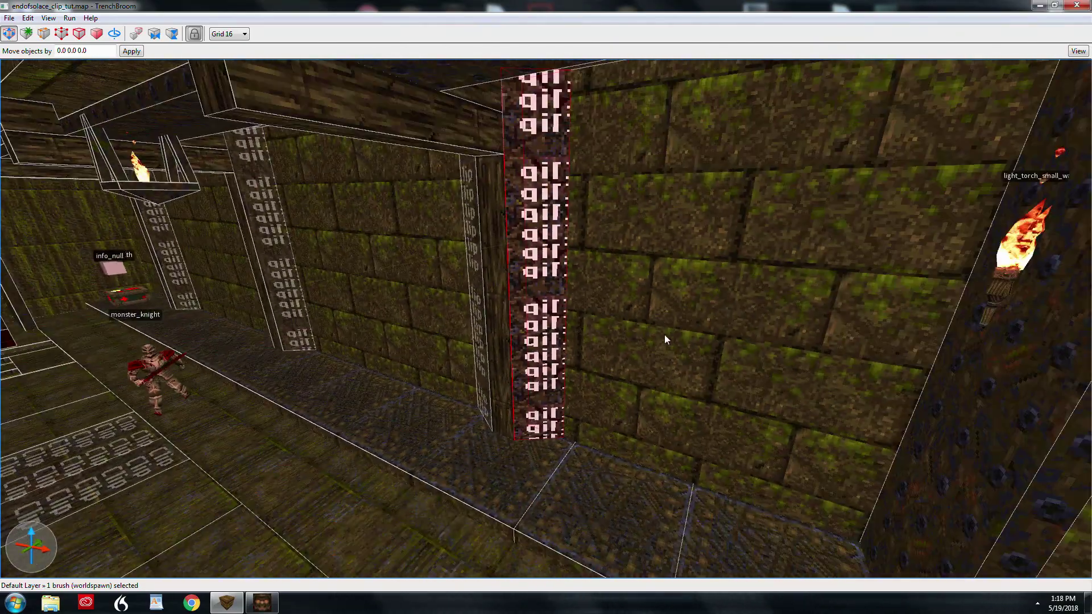
# Try to widen the clip brush beside the wooden post by moving its outer edge along the stone wall
pyautogui.press('e')
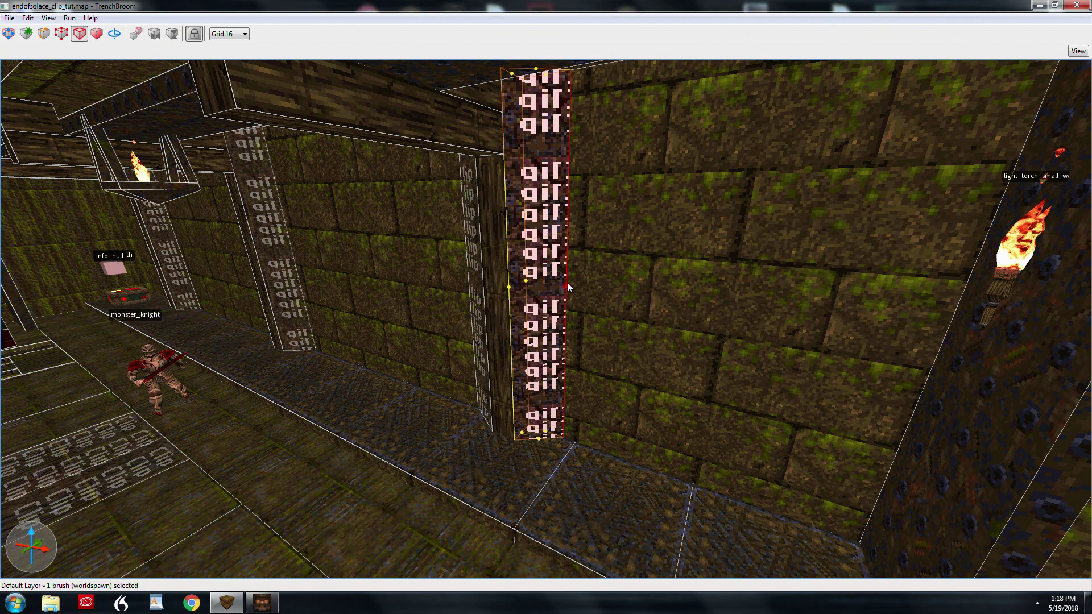
pyautogui.press('Right')
pyautogui.press('Right')
pyautogui.press('Right')
pyautogui.press('Right')
pyautogui.press('Right')
pyautogui.press('Right')
pyautogui.press('Right')
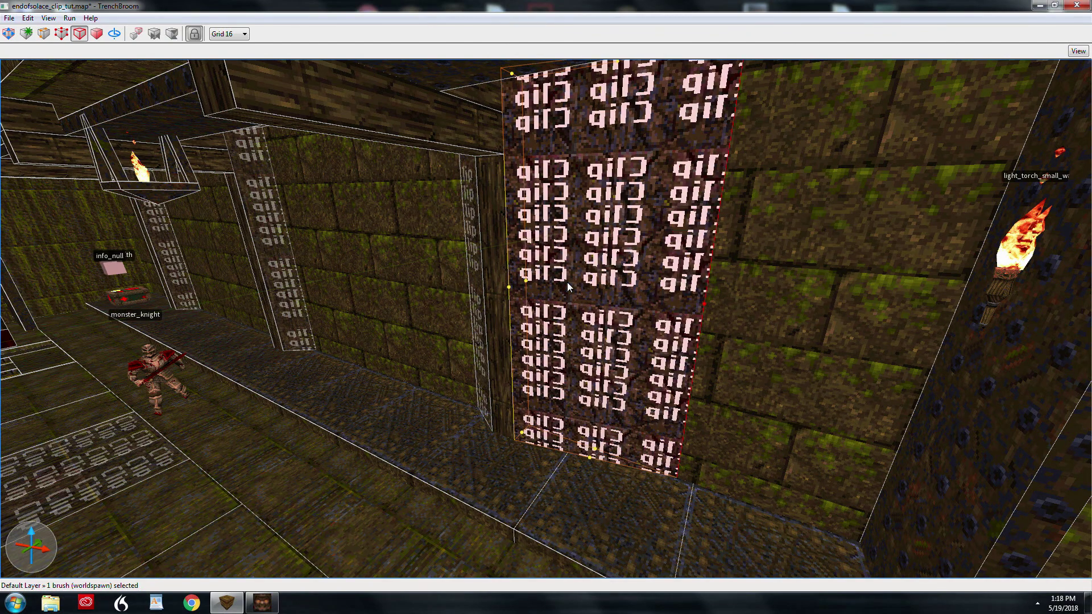
# Undo the widening of the clip brush beside the wooden post, and select the brush again to examine it
pyautogui.hotkey('ctrl', 'z')
pyautogui.hotkey('ctrl', 'z')
pyautogui.hotkey('ctrl', 'z')
pyautogui.hotkey('ctrl', 'z')
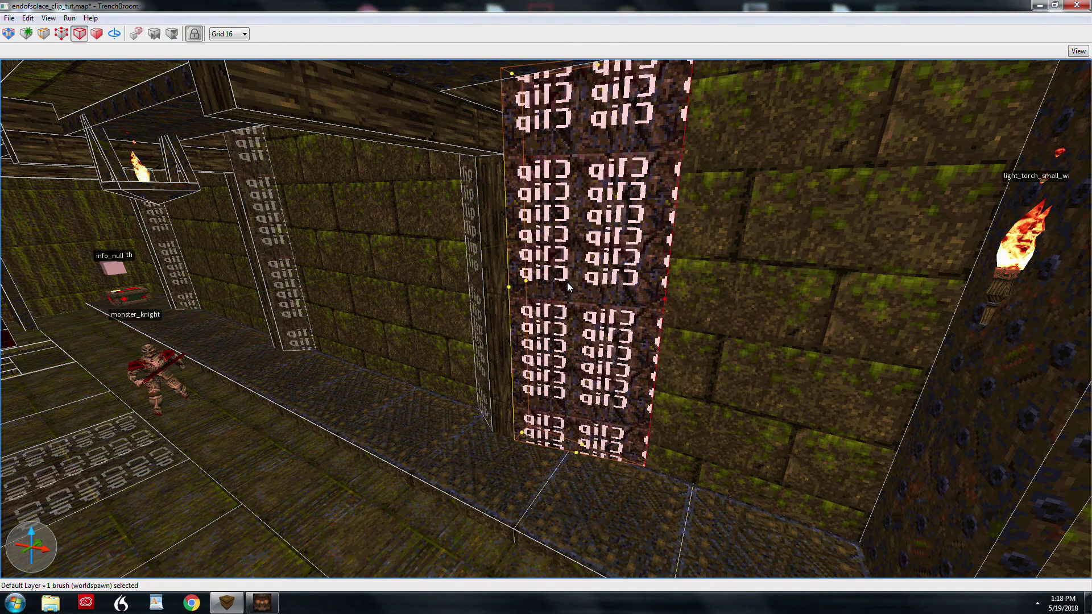
pyautogui.hotkey('ctrl', 'z')
pyautogui.press('Escape')
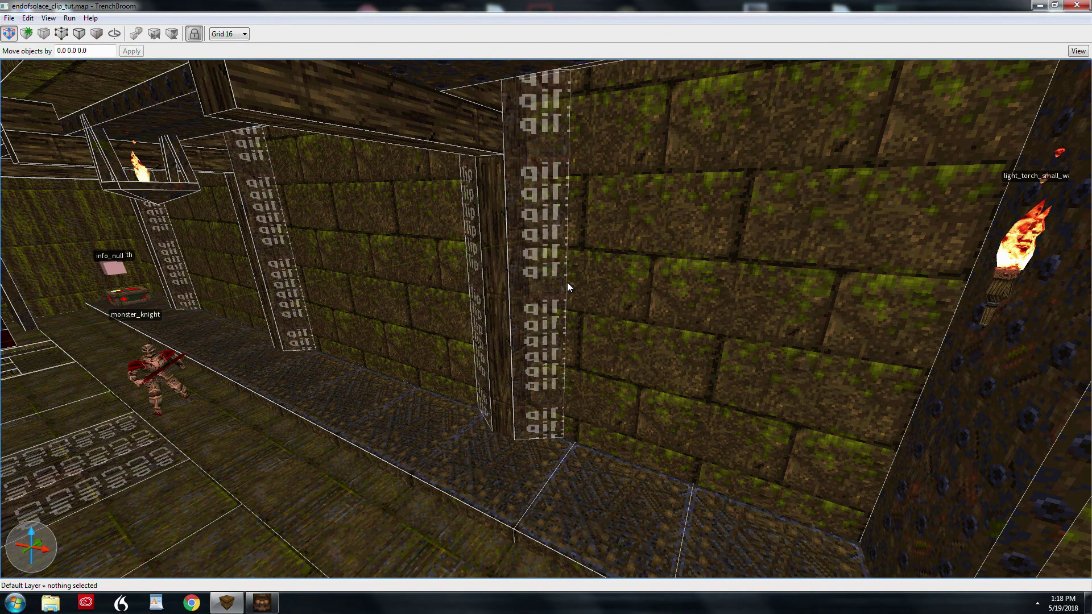
pyautogui.click(532, 283)
pyautogui.moveTo(574, 300)
pyautogui.keyDown('alt'); pyautogui.mouseDown(button='right')
pyautogui.moveTo(624, 325)
pyautogui.moveTo(518, 312)
pyautogui.moveTo(617, 312)
pyautogui.moveTo(574, 312)
pyautogui.mouseUp(button='right'); pyautogui.keyUp('alt')
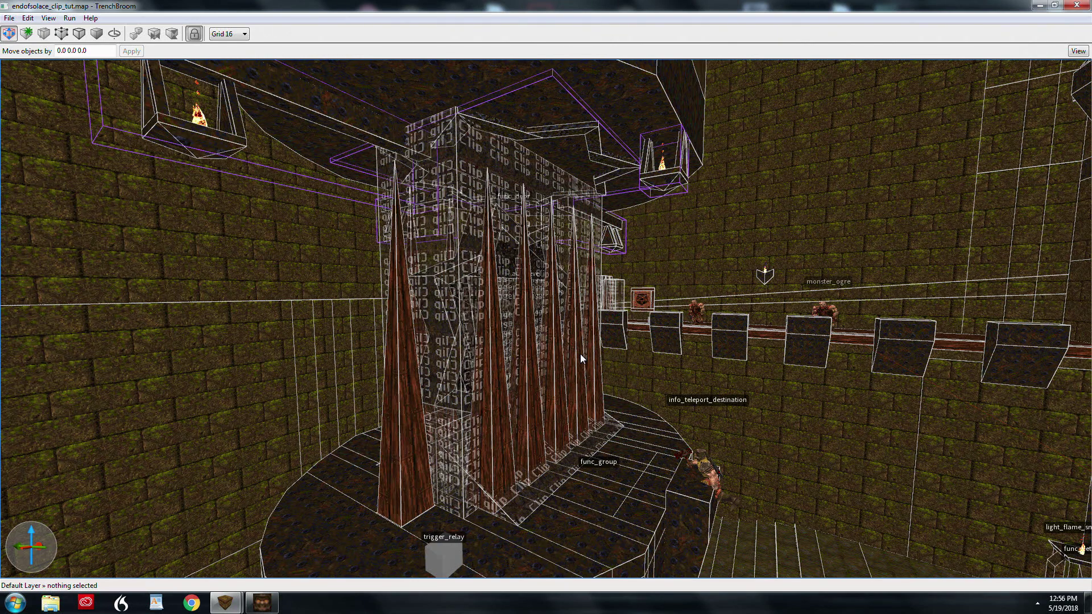
# Select the func_door spikes on the round platform and the clip brush surrounding them to compare the two
pyautogui.click(529, 367)
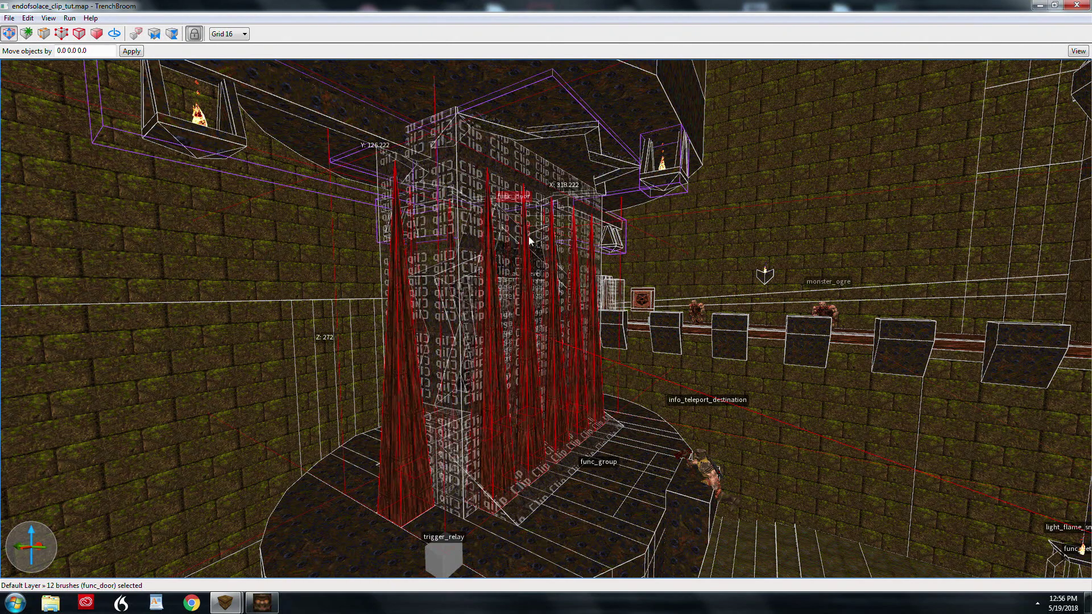
pyautogui.click(508, 162)
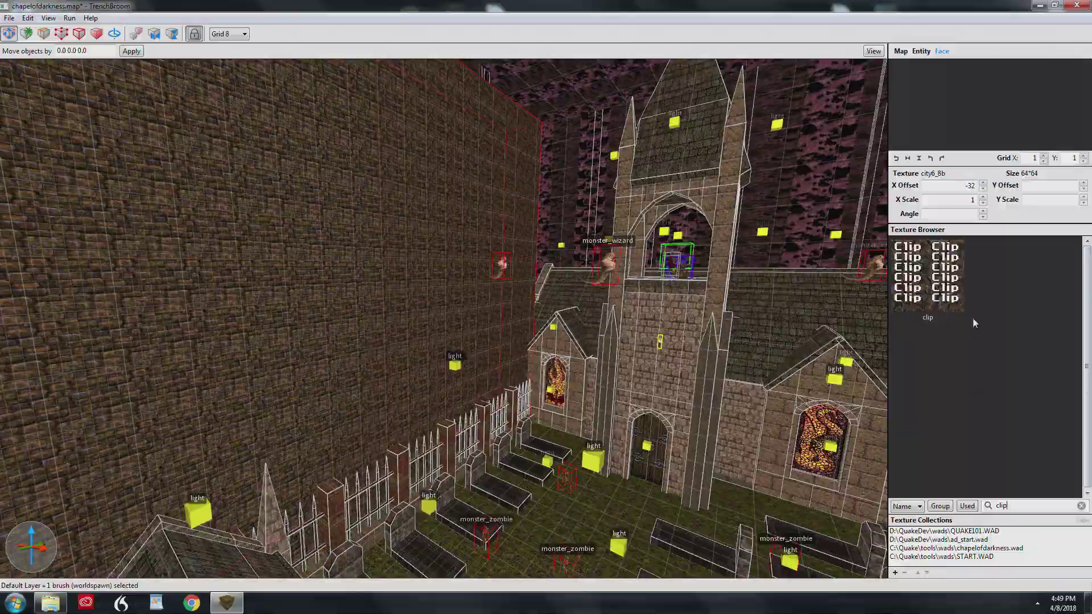
# Apply the clip texture to the selected tall brush behind the churchyard fence, and deselect it
pyautogui.click(927, 276)
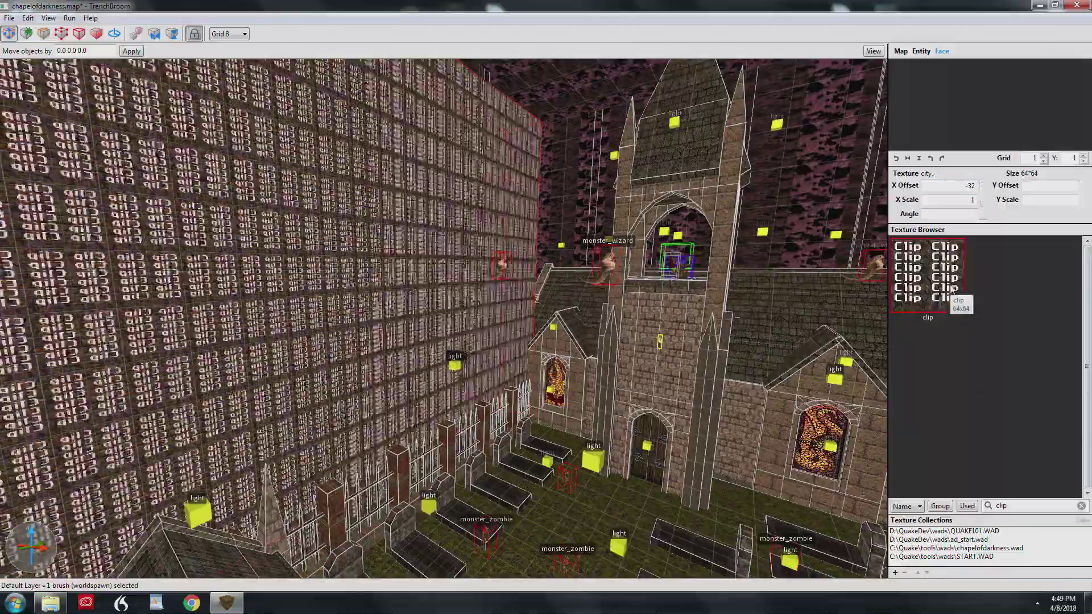
pyautogui.moveTo(465, 293)
pyautogui.mouseDown(button='right')
pyautogui.moveTo(415, 290)
pyautogui.moveTo(430, 312)
pyautogui.moveTo(457, 315)
pyautogui.moveTo(463, 305)
pyautogui.moveTo(456, 313)
pyautogui.mouseUp(button='right')
pyautogui.scroll(3, 415, 290)
pyautogui.press('Escape')
# Examine the tall clip wall along the churchyard and its position relative to the monster_wizard and the chapel
pyautogui.scroll(2, 415, 290)
pyautogui.scroll(-4, 444, 314)
pyautogui.scroll(5, 463, 305)
pyautogui.scroll(-2, 455, 314)
pyautogui.scroll(-2, 455, 313)
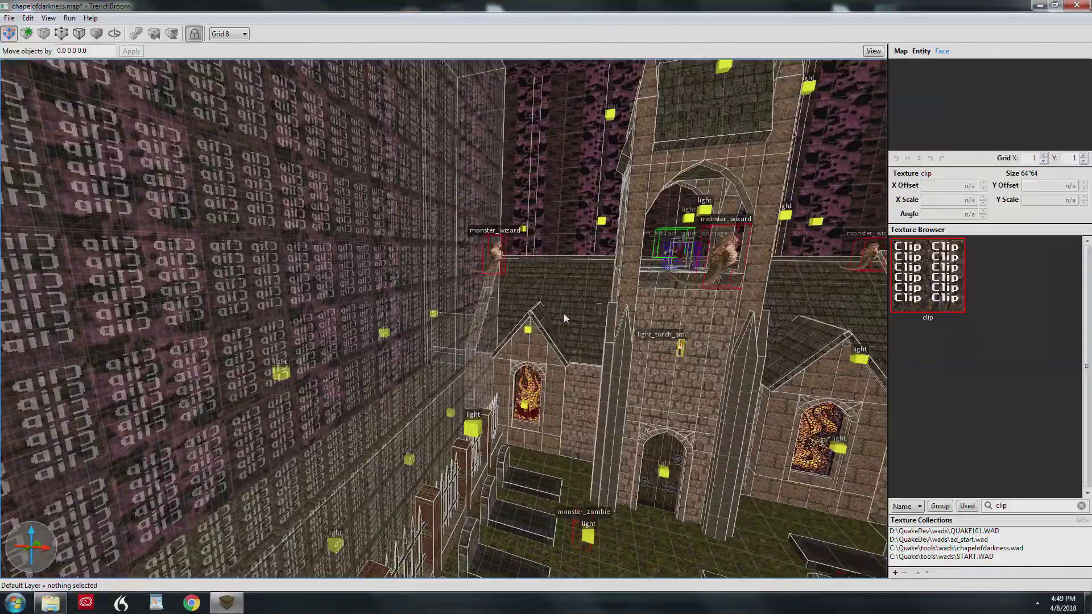
pyautogui.scroll(6, 558, 308)
pyautogui.scroll(-10, 541, 309)
pyautogui.scroll(8, 569, 316)
pyautogui.scroll(-10, 522, 314)
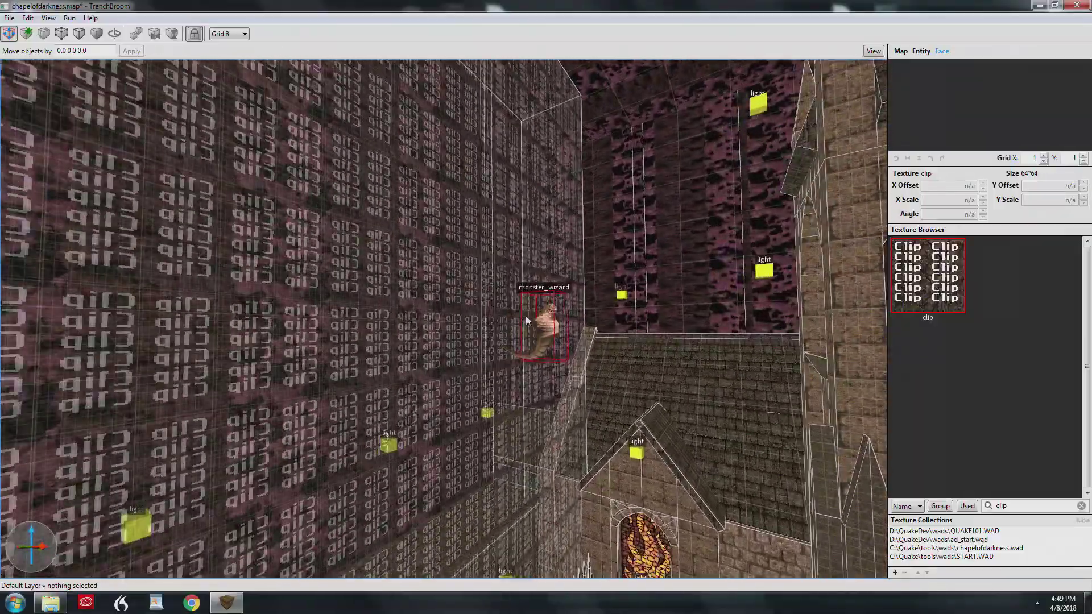
pyautogui.scroll(5, 561, 341)
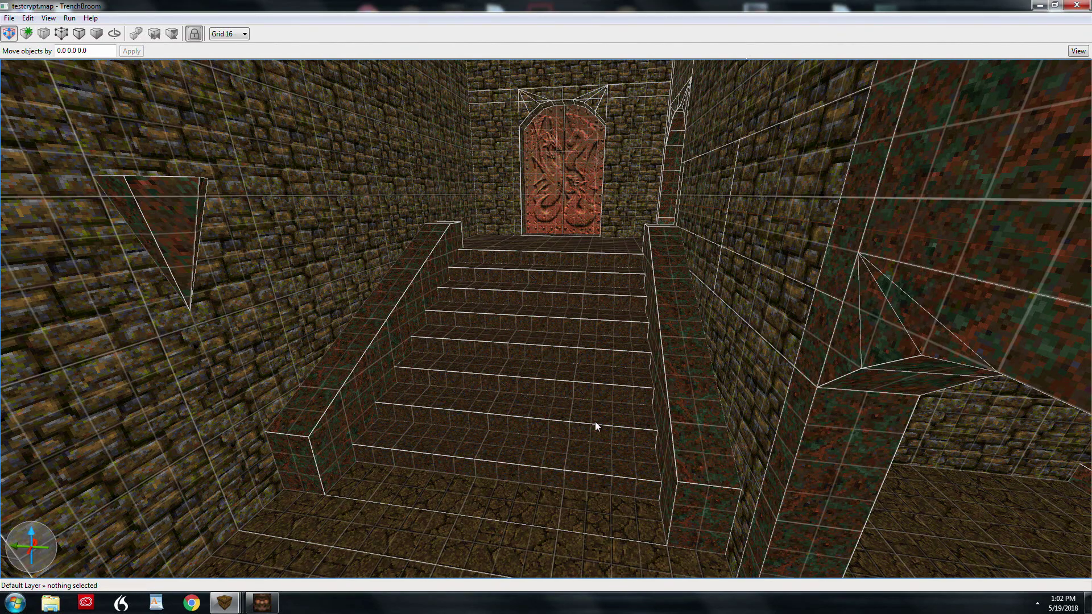
# Select the stair brushes one after another from the lowest to the top step, and clear the selection
pyautogui.click(555, 462)
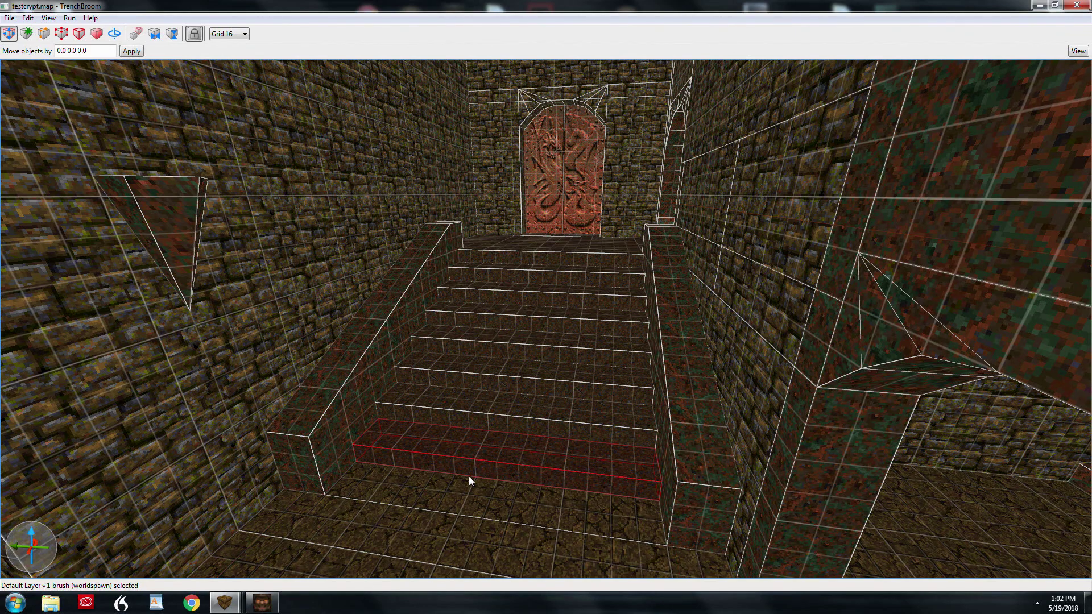
pyautogui.moveTo(483, 416)
pyautogui.mouseDown()
pyautogui.moveTo(524, 351)
pyautogui.moveTo(557, 248)
pyautogui.mouseUp()
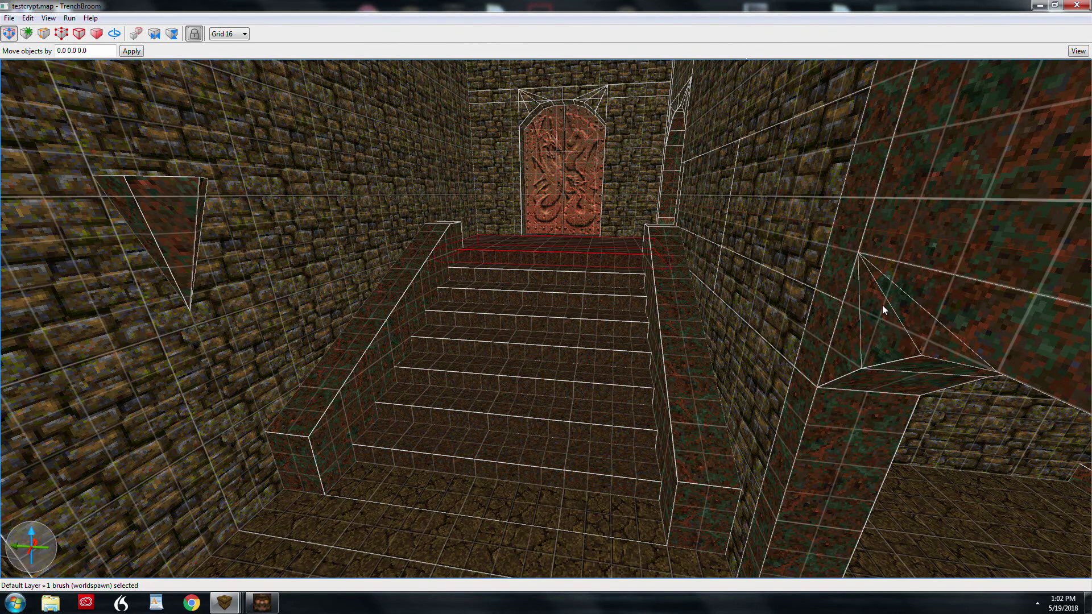
pyautogui.press('Escape')
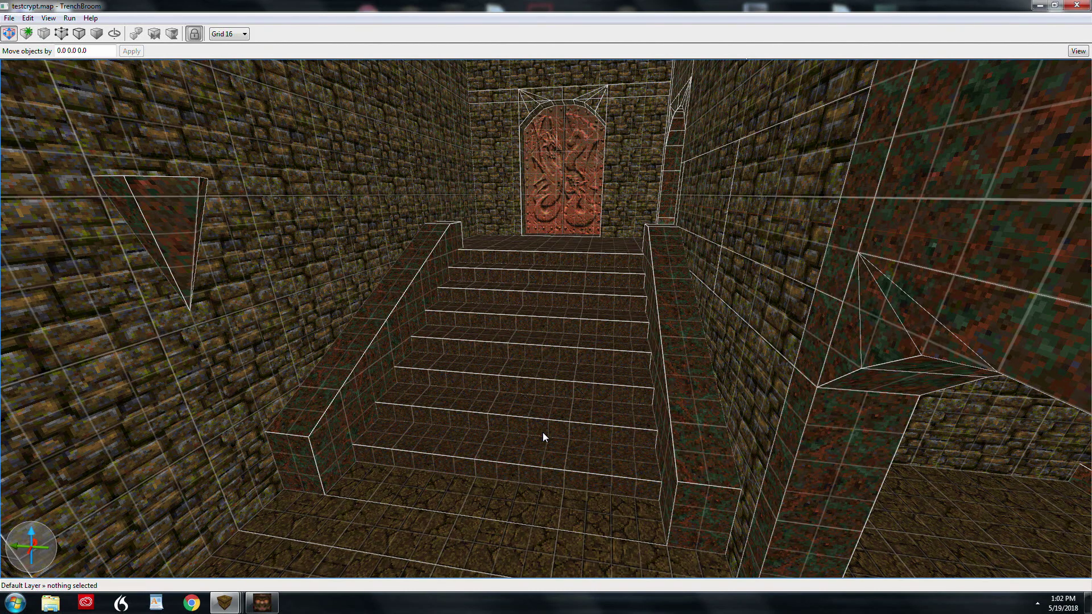
# Turn on the display of clip brushes to reveal the clip ramps on the staircase
pyautogui.click(1078, 51)
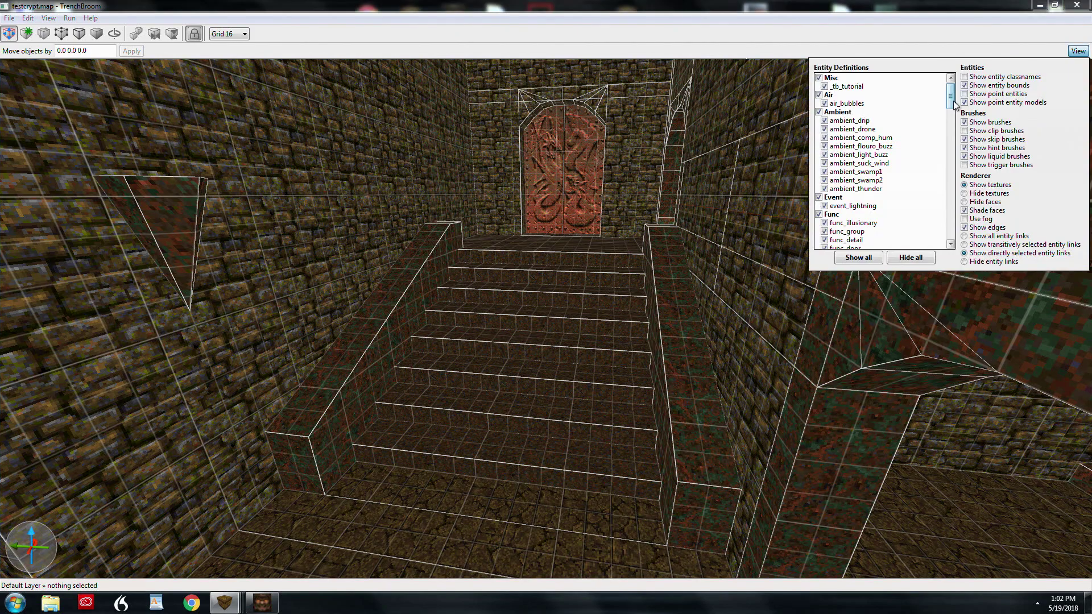
pyautogui.click(1005, 132)
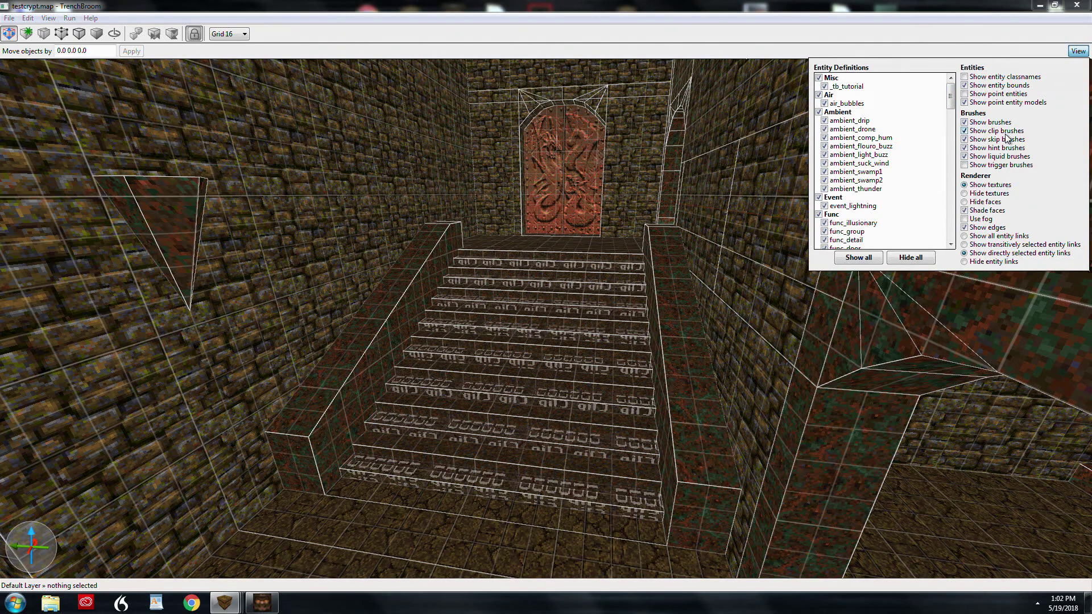
pyautogui.click(1076, 51)
pyautogui.moveTo(561, 398); pyautogui.dragTo(548, 408, button='right')
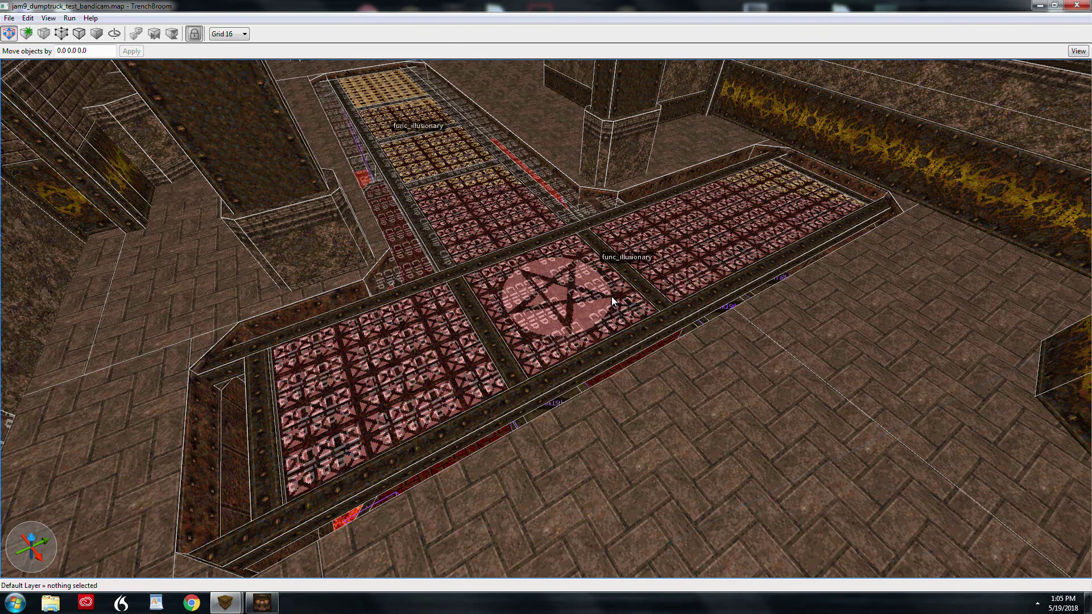
# Hide the clip brushes and select the func_illusionary grate with the pentagram to examine it
pyautogui.click(1079, 51)
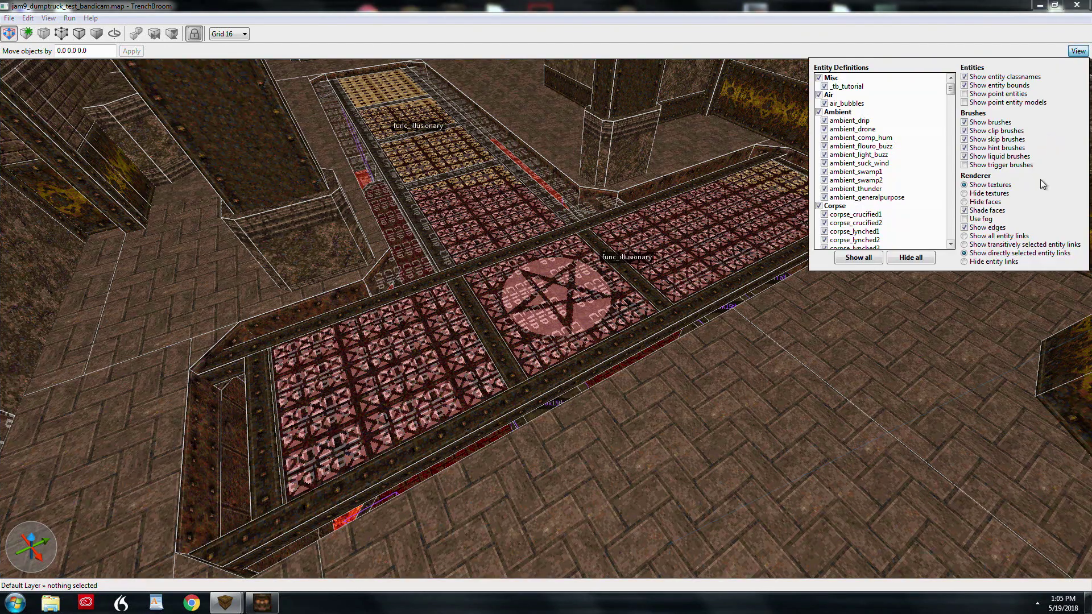
pyautogui.click(1010, 132)
pyautogui.click(1078, 50)
pyautogui.moveTo(677, 199); pyautogui.dragTo(671, 213, button='right')
pyautogui.scroll(5, 672, 210)
pyautogui.scroll(-2, 671, 213)
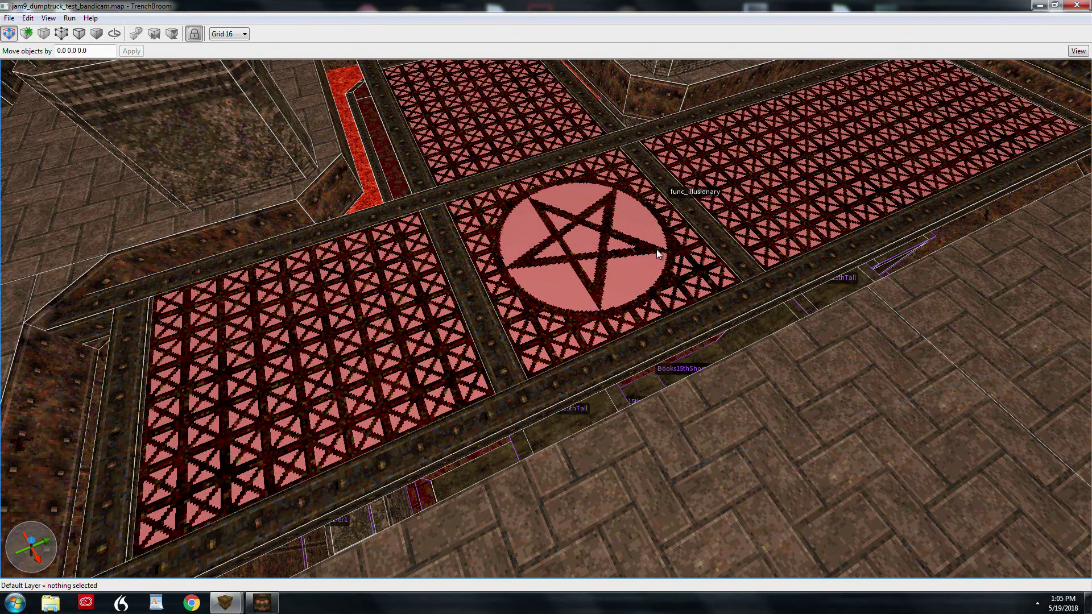
pyautogui.click(627, 209)
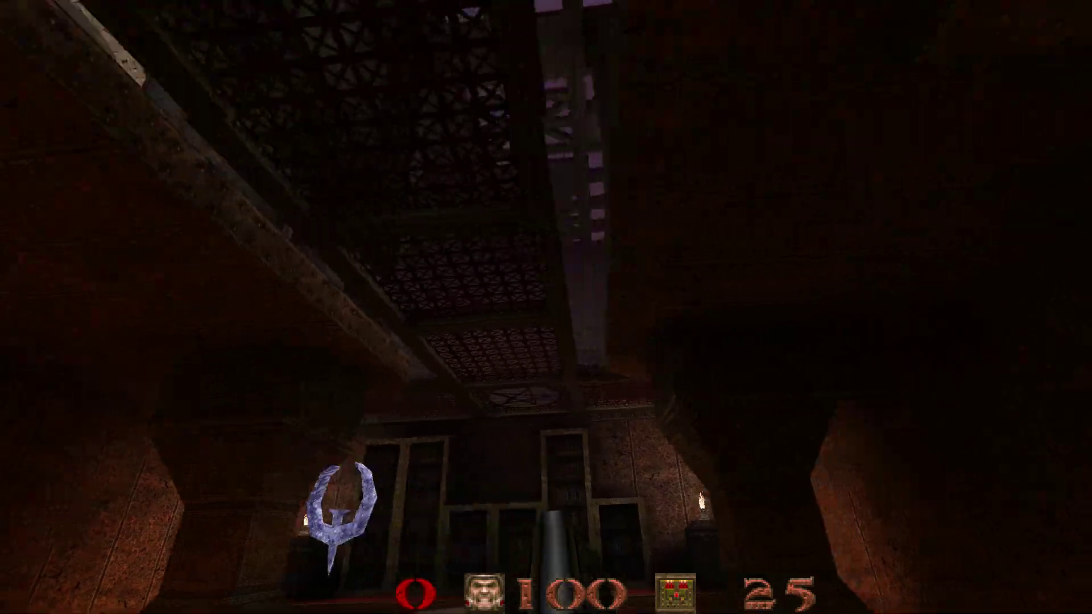
# Switch to Quake and walk beneath the floor grates to view them from below
pyautogui.press('w')
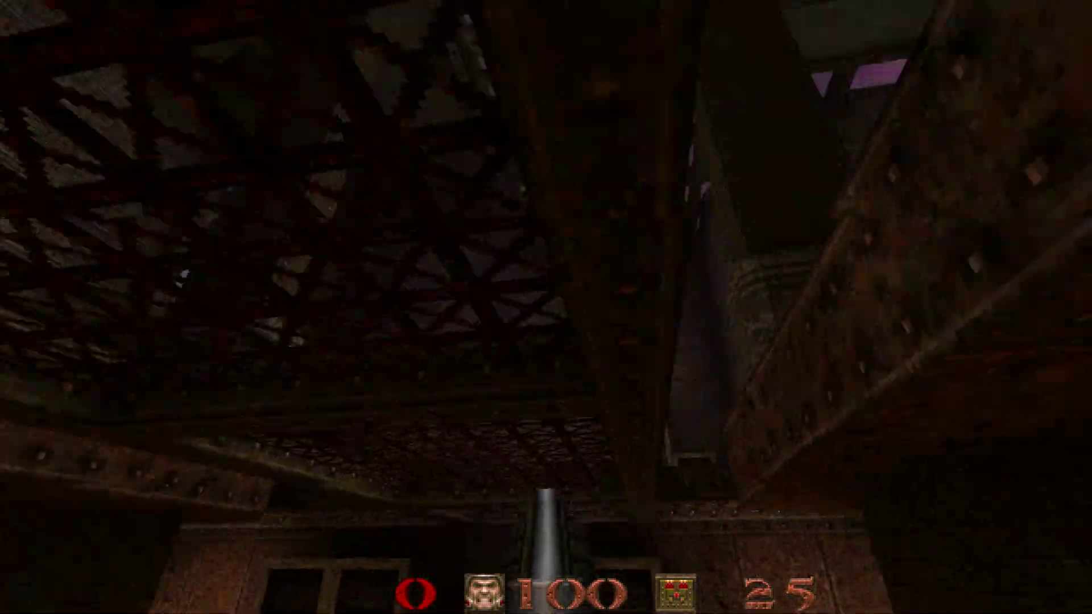
pyautogui.press('s')
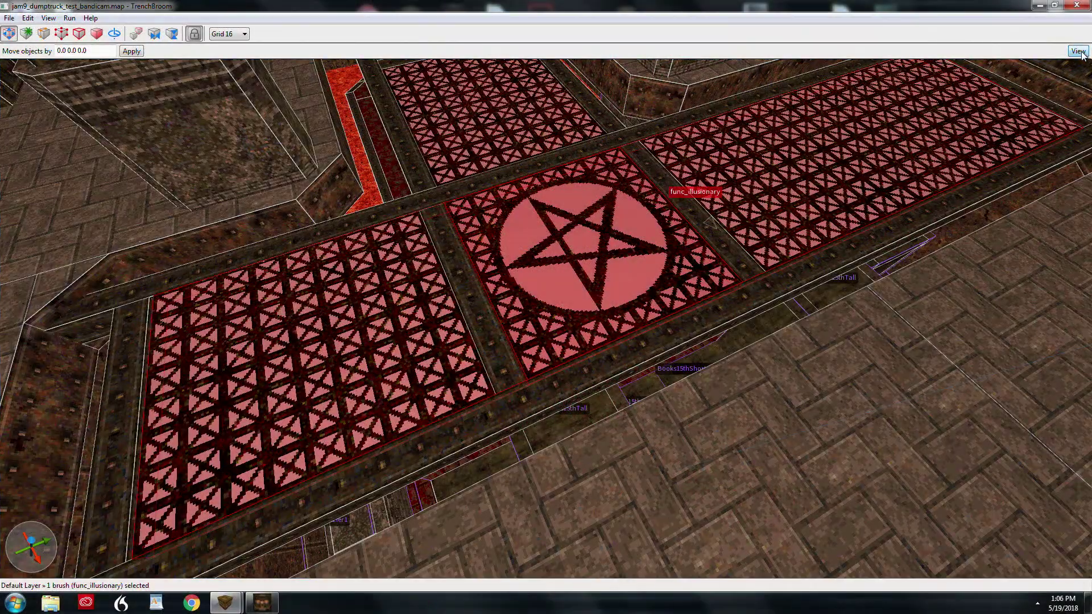
# Return to TrenchBroom and show the clip brushes in the func_illusionary grate area again
pyautogui.click(1081, 52)
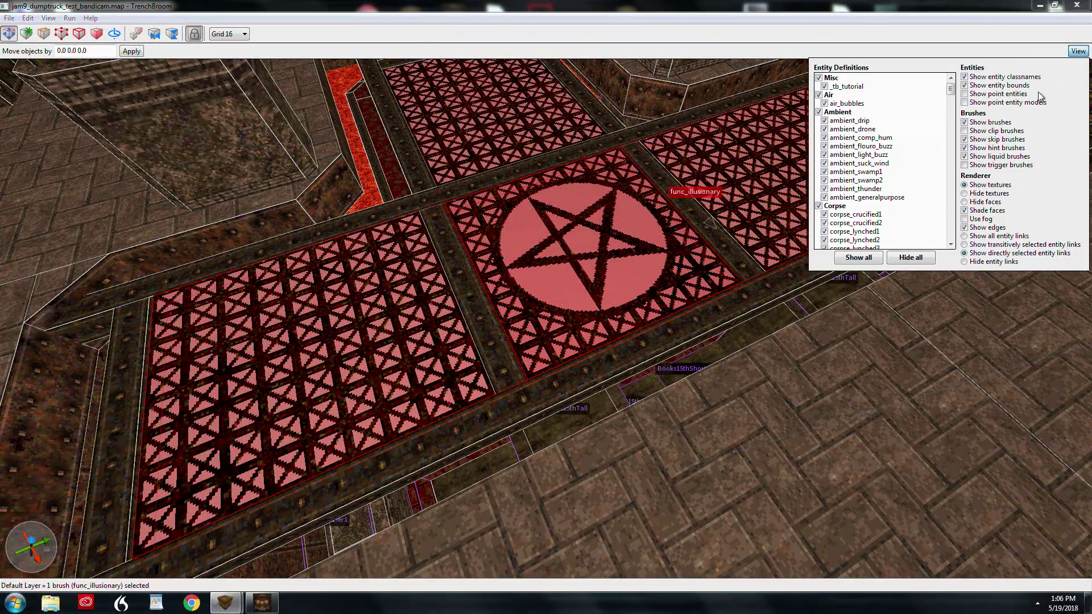
pyautogui.click(1005, 132)
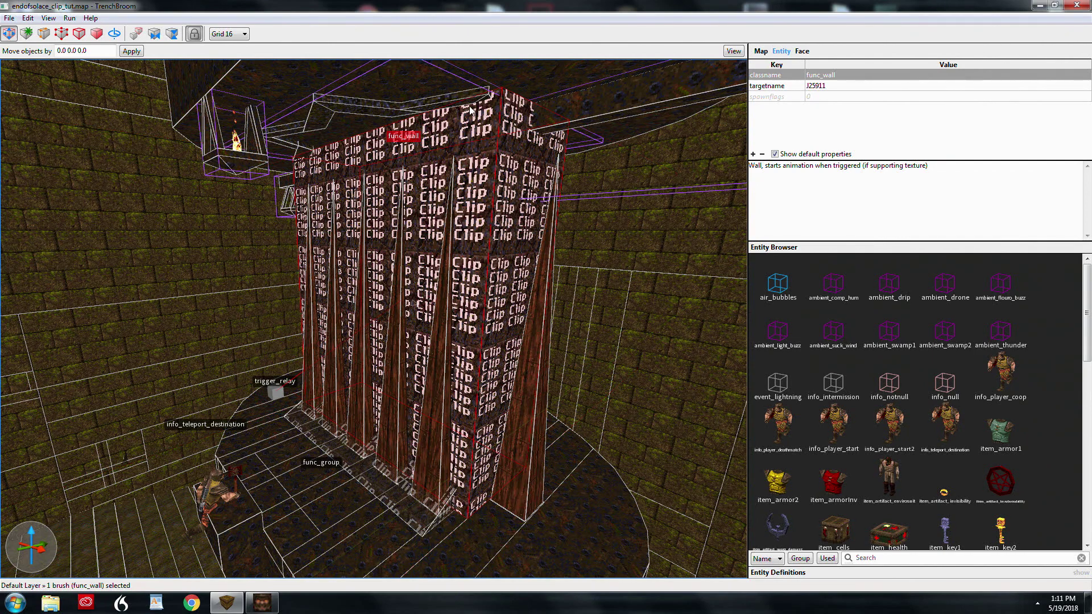
# Review the brush entity categories available for the func_wall clip brush around the spikes, and select its targetname property
pyautogui.rightClick(493, 160)
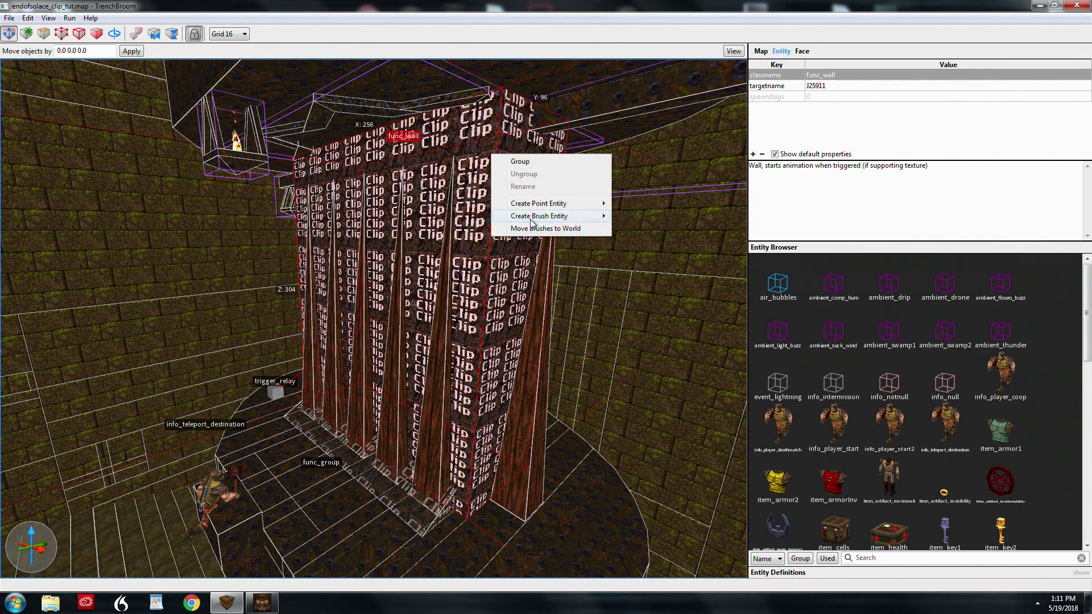
pyautogui.moveTo(546, 216)
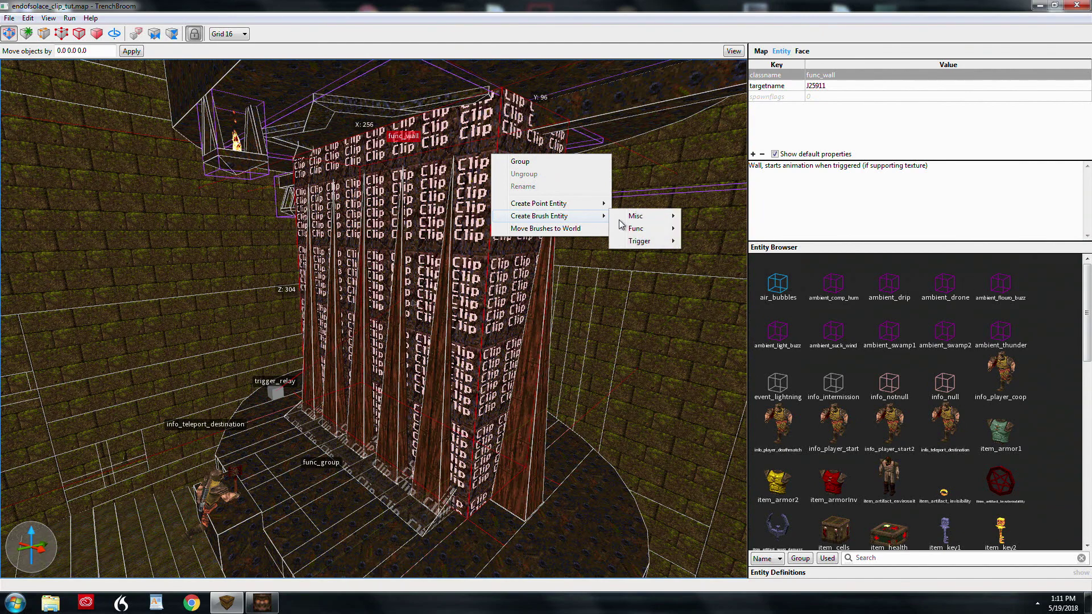
pyautogui.click(630, 5)
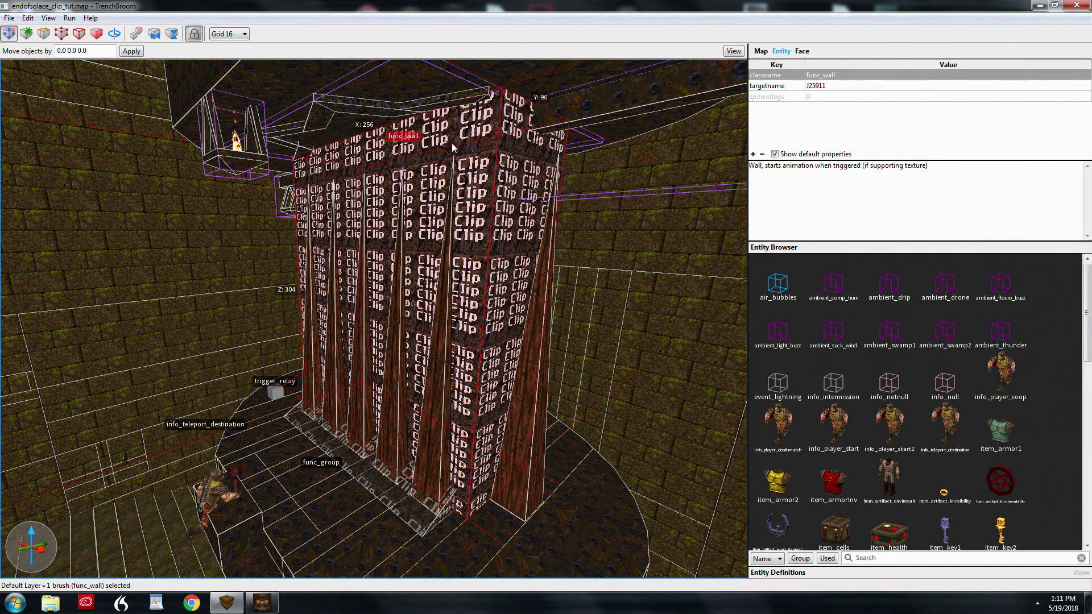
pyautogui.click(785, 85)
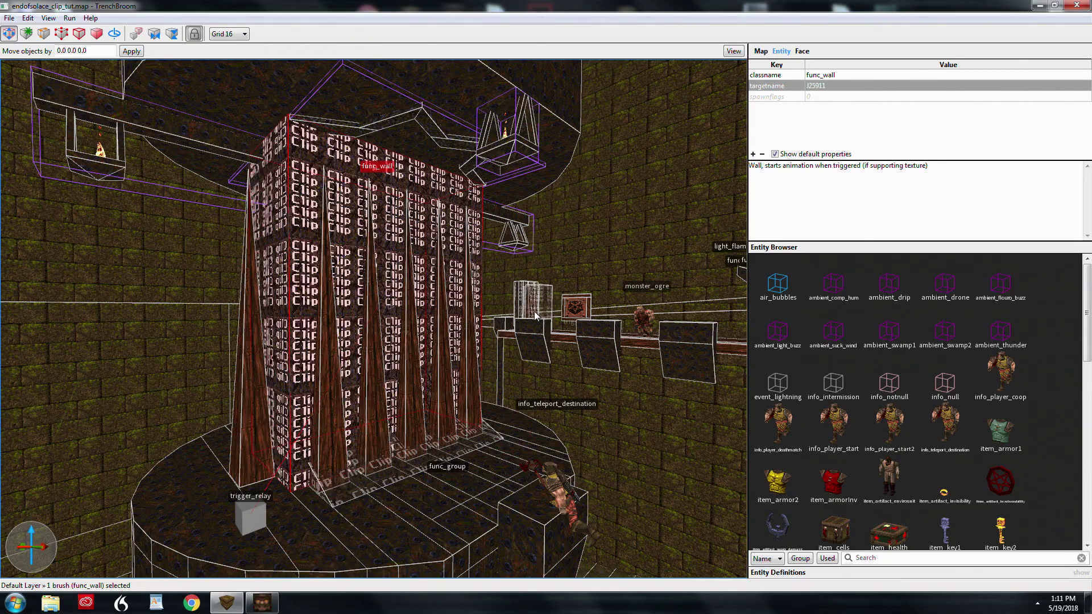
# Deselect the func_wall clip brush and select the trigger_counter in the adjoining room to examine its properties
pyautogui.moveTo(532, 310); pyautogui.dragTo(581, 339, button='right')
pyautogui.press('Escape')
pyautogui.press('w')
pyautogui.click(610, 338)
pyautogui.press('d')
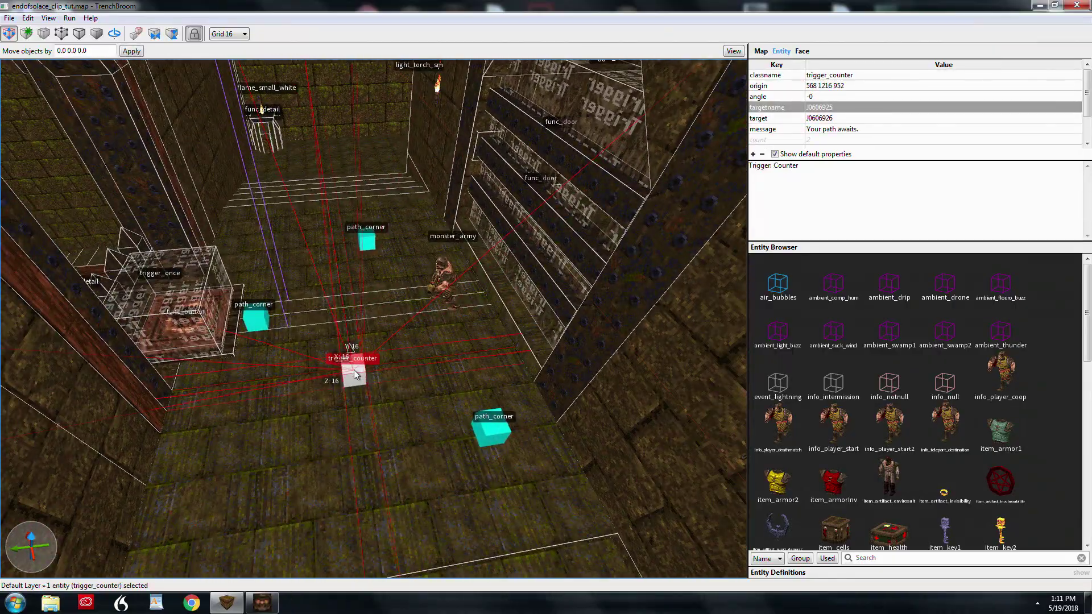
# Follow the target lines from the trigger_counter back to the round platform and select the trigger_relay there
pyautogui.moveTo(421, 387); pyautogui.dragTo(438, 349, button='right')
pyautogui.press('w')
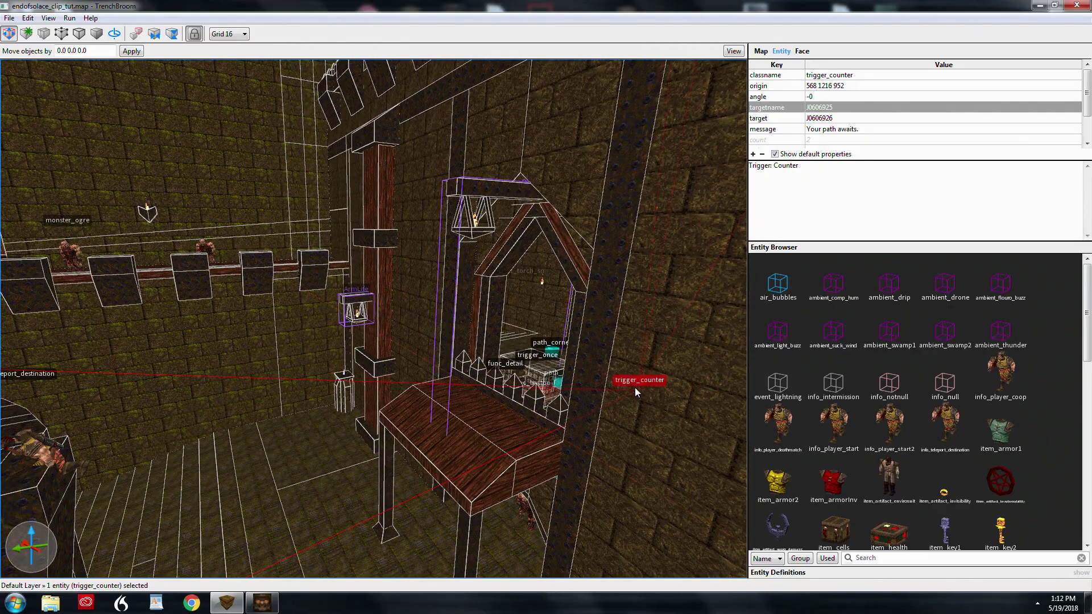
pyautogui.moveTo(646, 390); pyautogui.dragTo(584, 401, button='right')
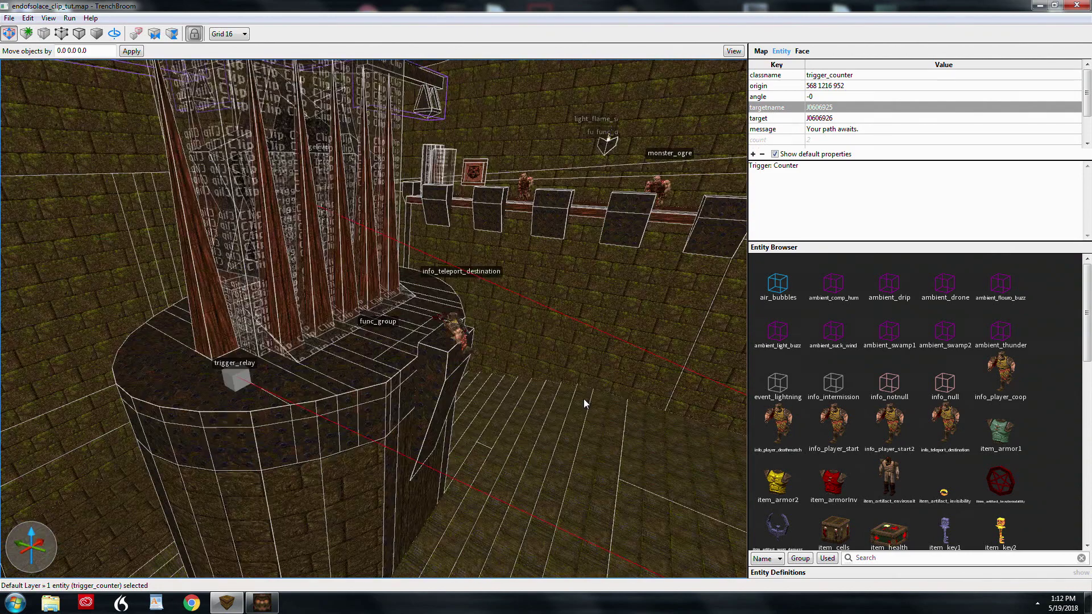
pyautogui.click(234, 378)
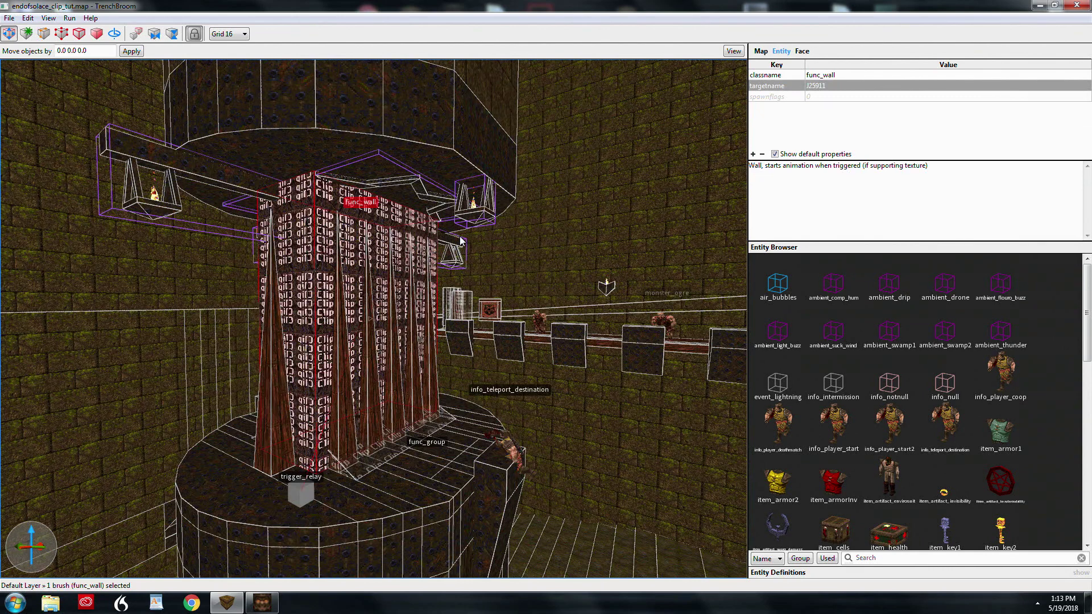
# Delete the func_wall clip brush and the func_door spikes on the round platform
pyautogui.press('Delete')
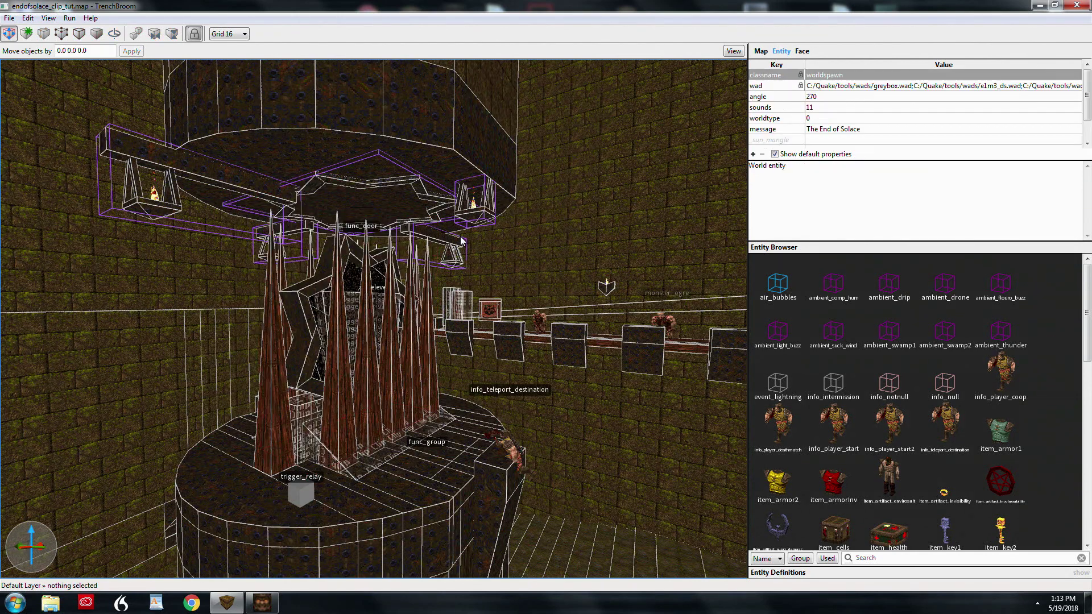
pyautogui.click(339, 391)
pyautogui.press('Delete')
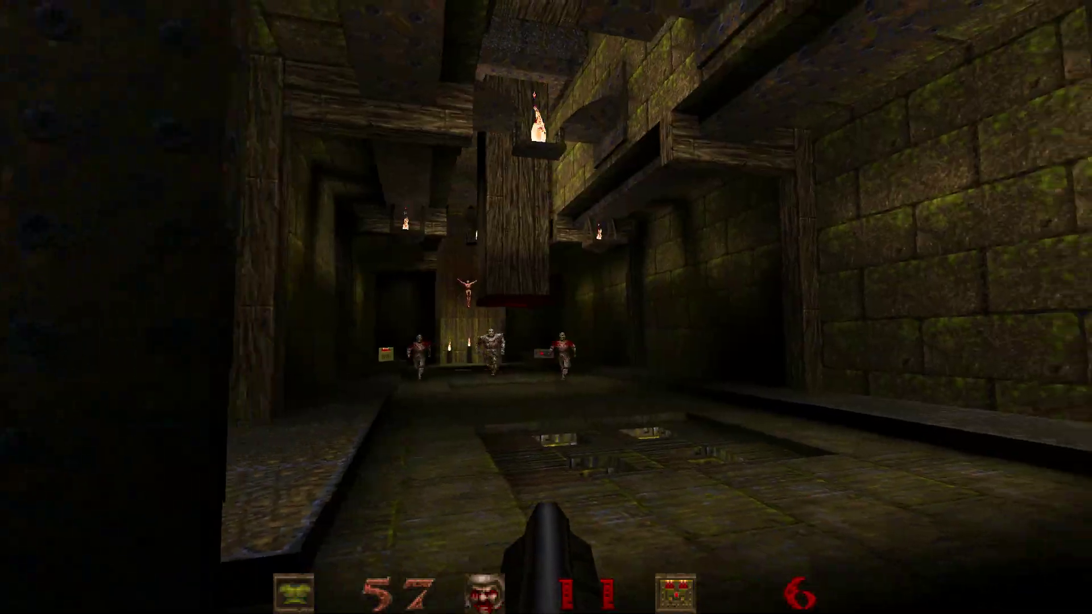
# Switch to Quake, move through the hall to collect the health box and shells, and fire toward the knight
pyautogui.press('a')
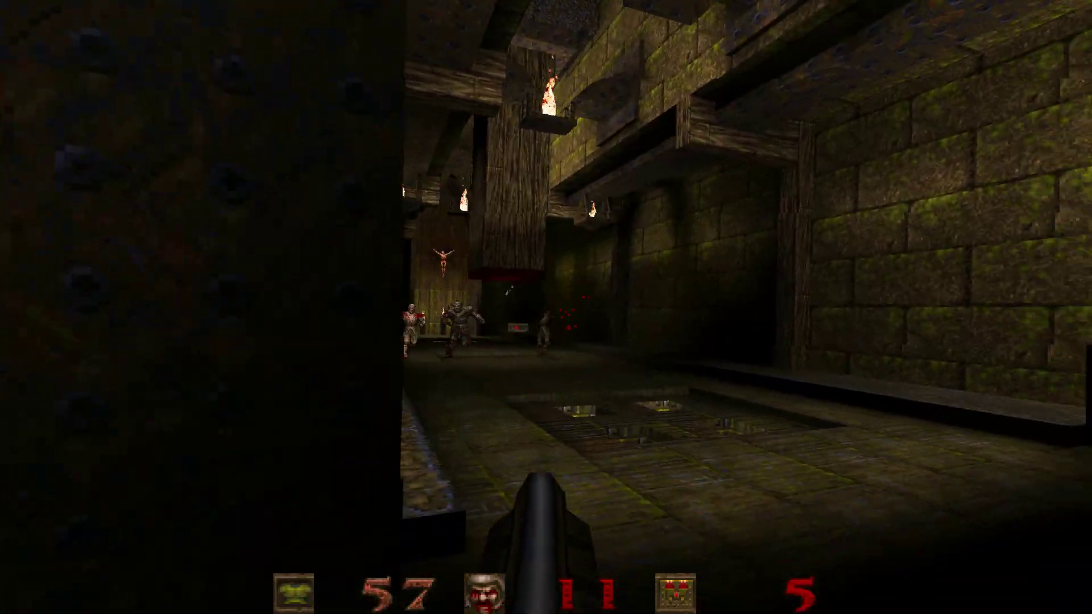
pyautogui.press('d')
pyautogui.press('w')
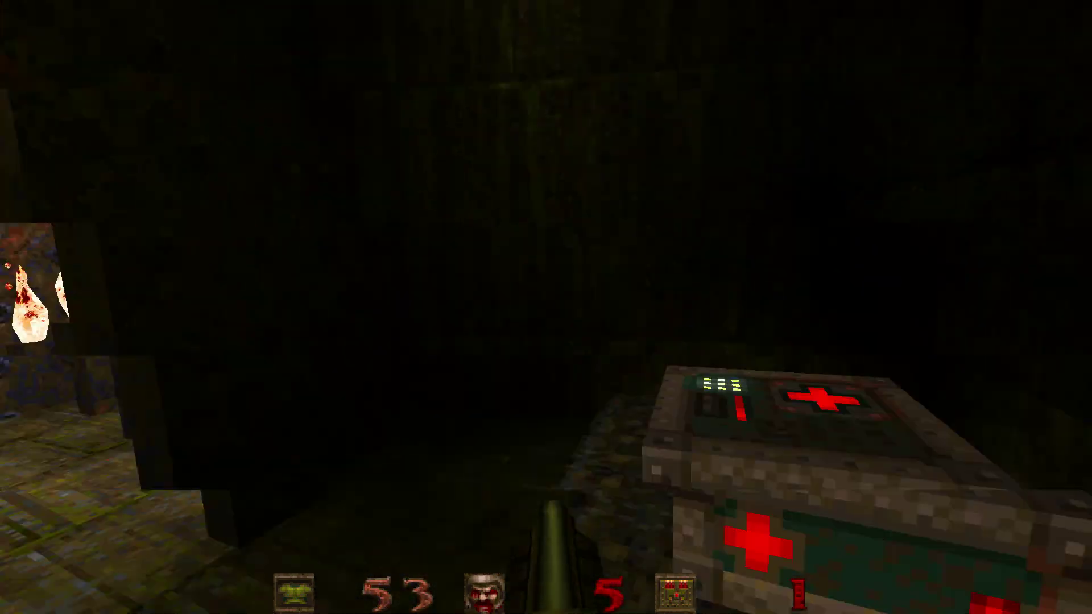
pyautogui.press('w')
pyautogui.press('ctrl')
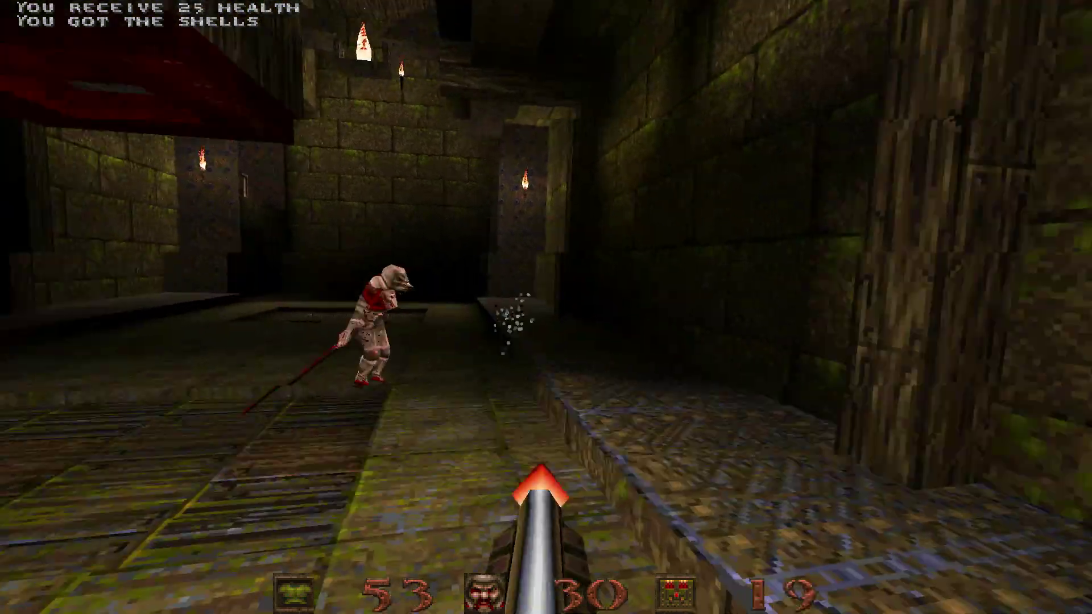